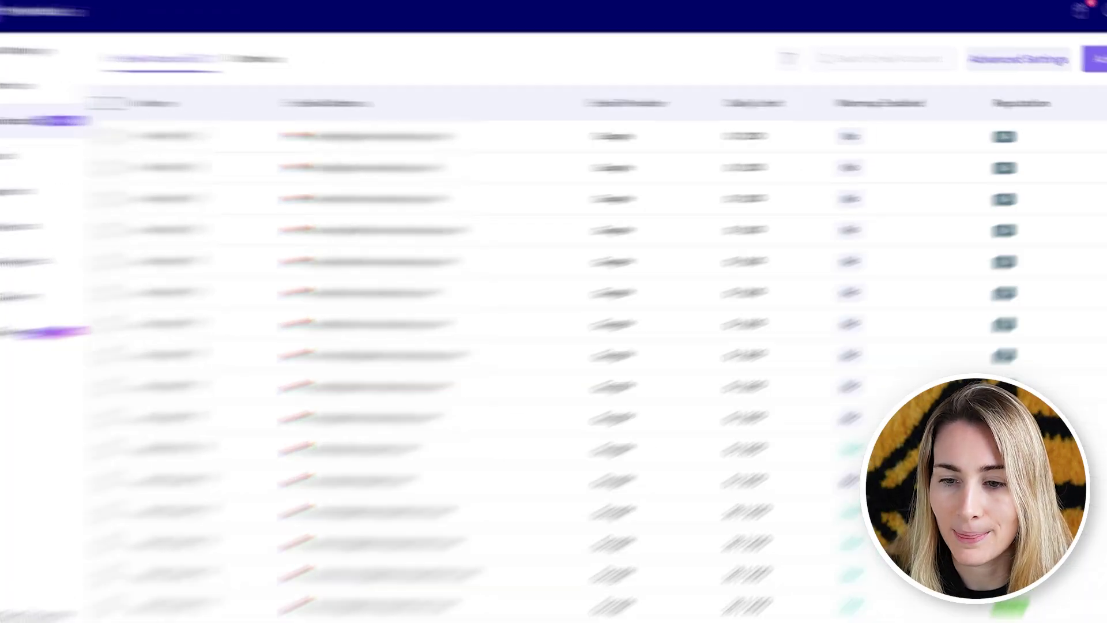
Buy new SmartSenders domains by searching 'sendsparkapp' and selecting mysendsparkapp.com and sendsparkapp.com
left_click(1102, 63)
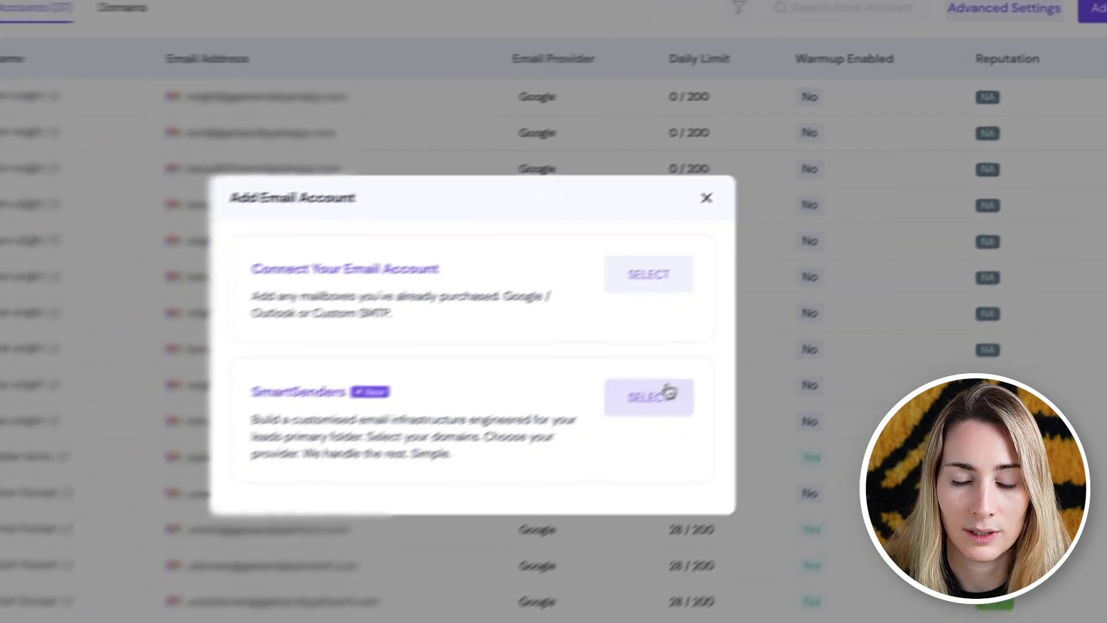
left_click(479, 494)
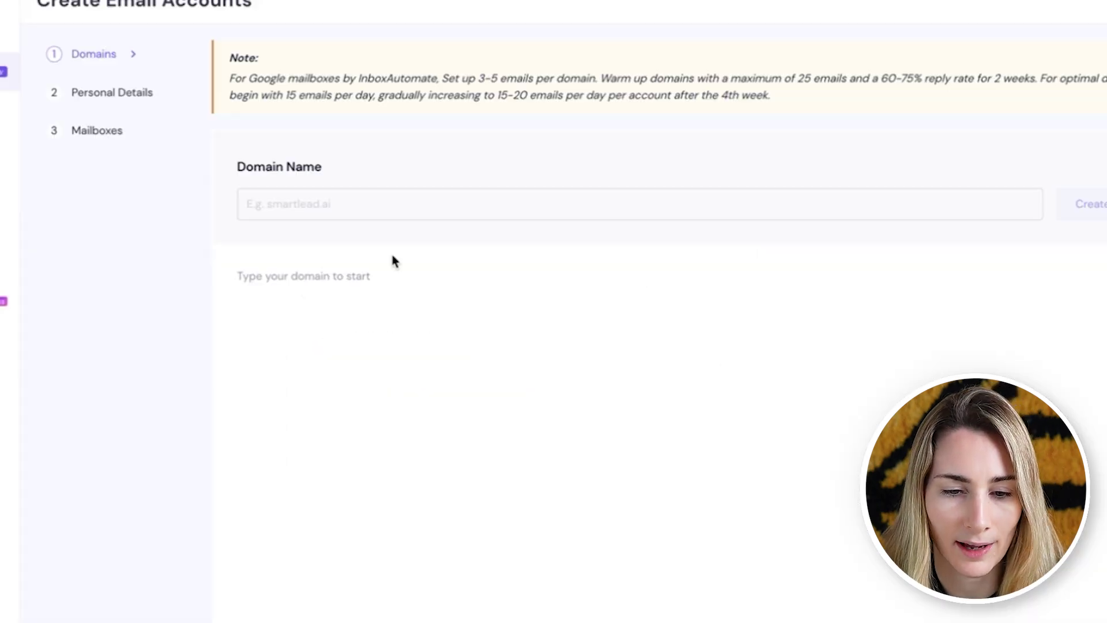
left_click(388, 205)
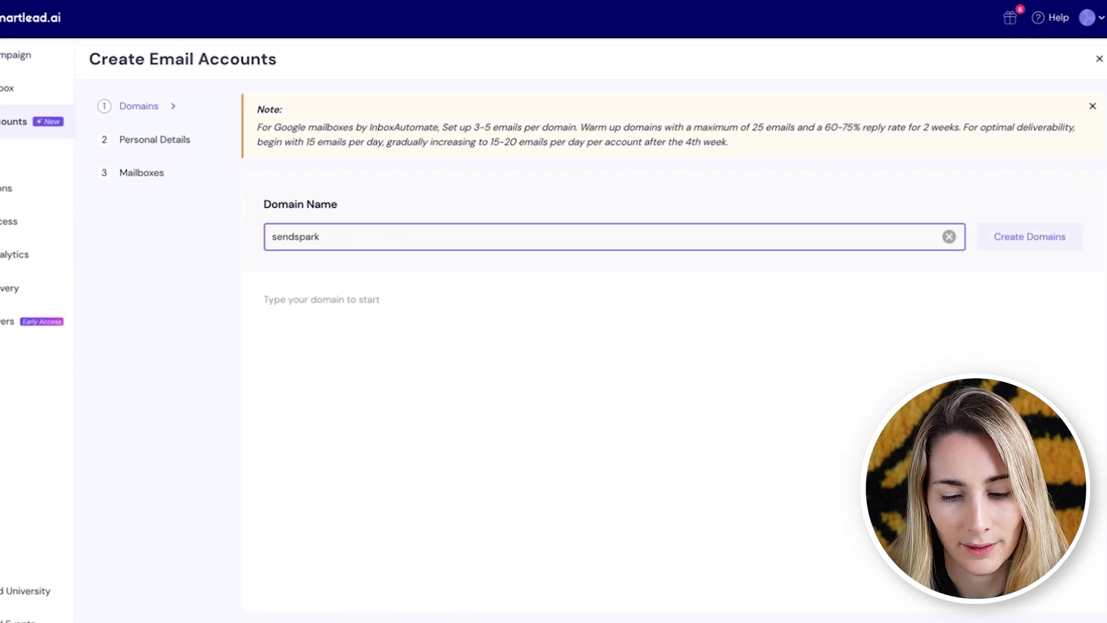
key("Return")
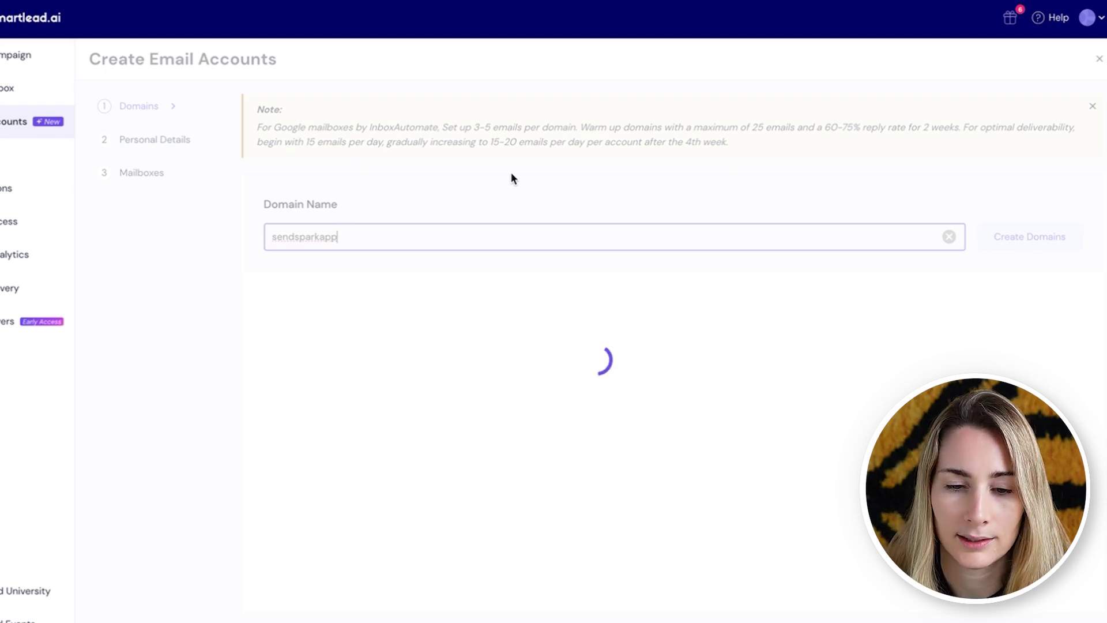
left_click(329, 416)
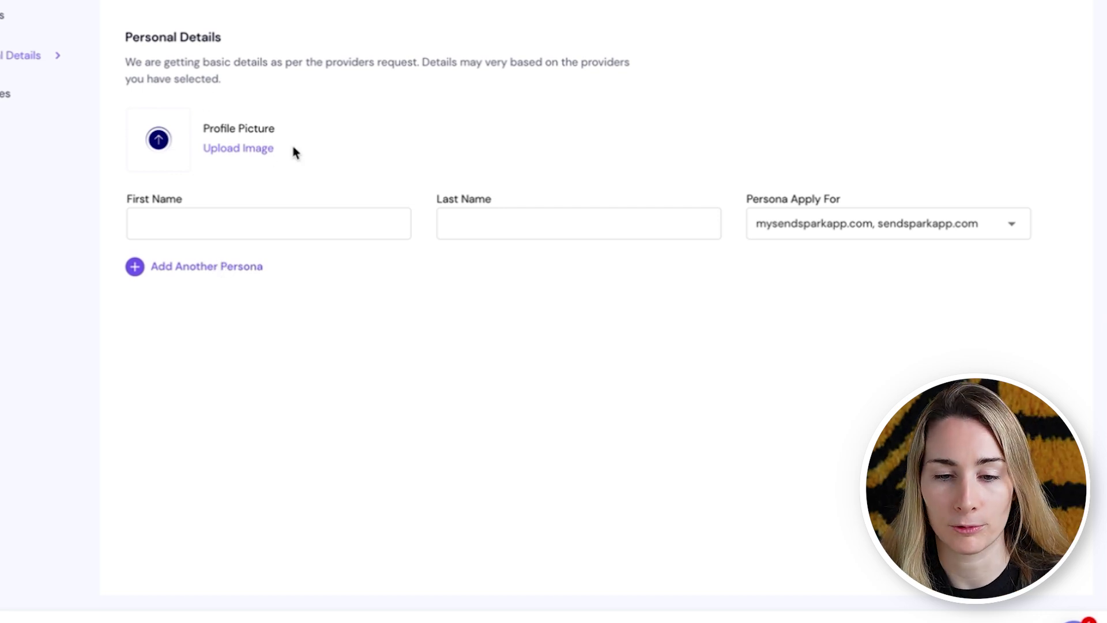
Upload the profile photo from Downloads as the persona's picture
left_click(260, 148)
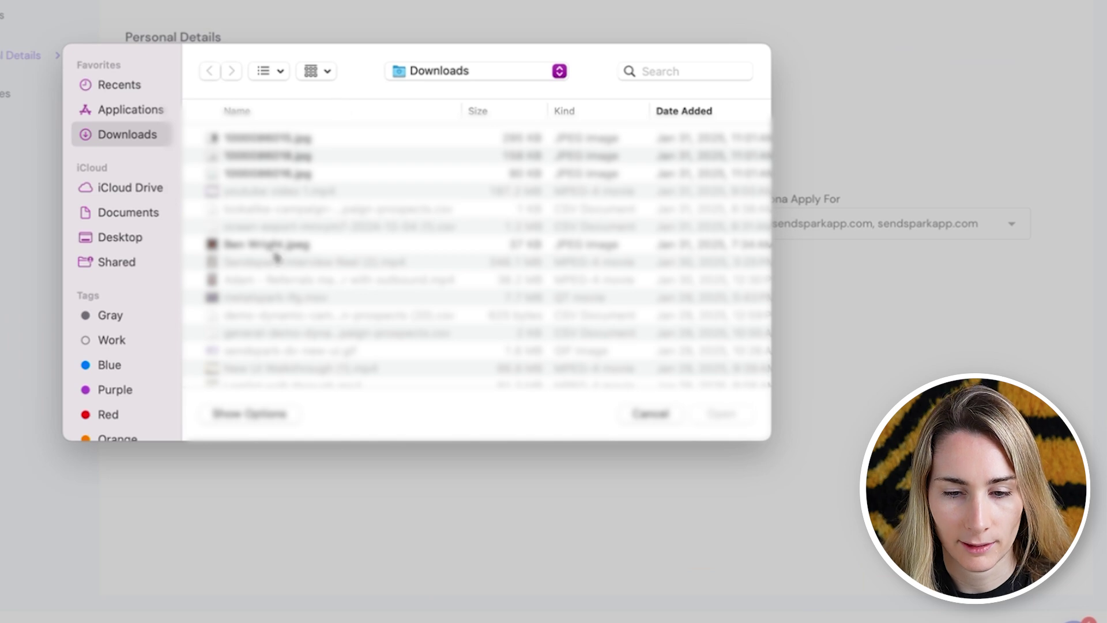
left_click(271, 245)
left_click(733, 418)
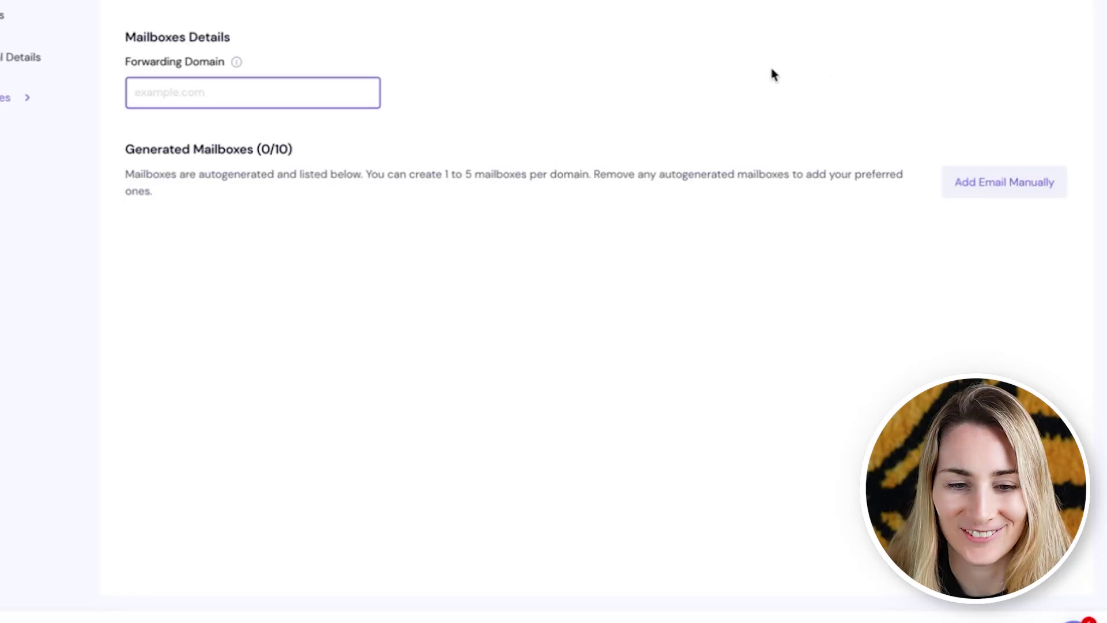
Set the forwarding domain to sendspark.com and review the $70.00 order for ten mailboxes
type("sendspark.com")
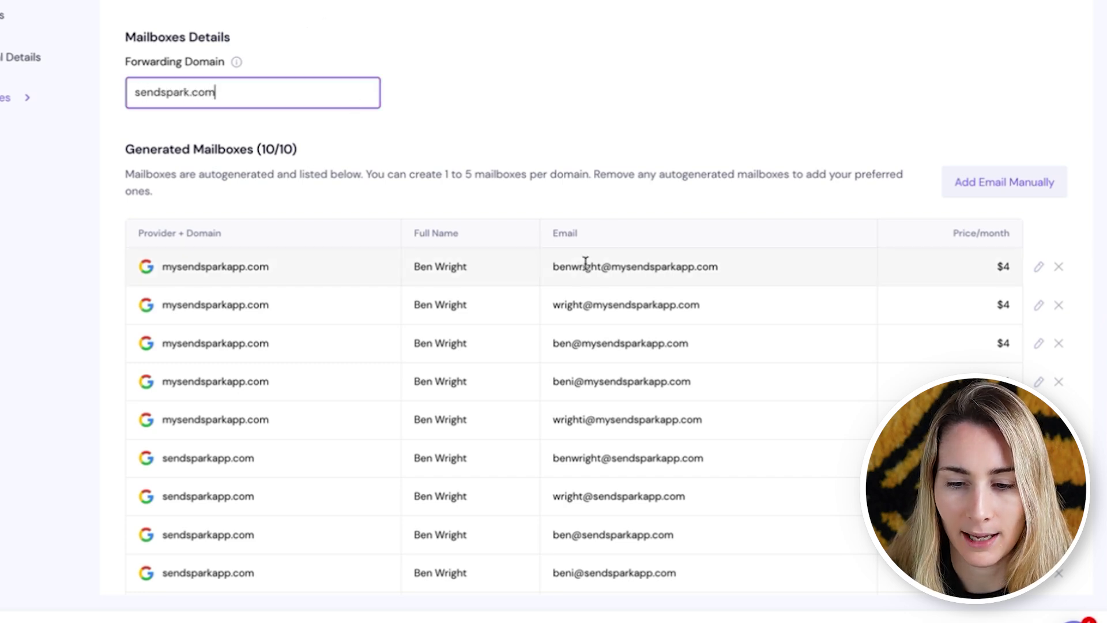
scroll(430, 316, "down", 3)
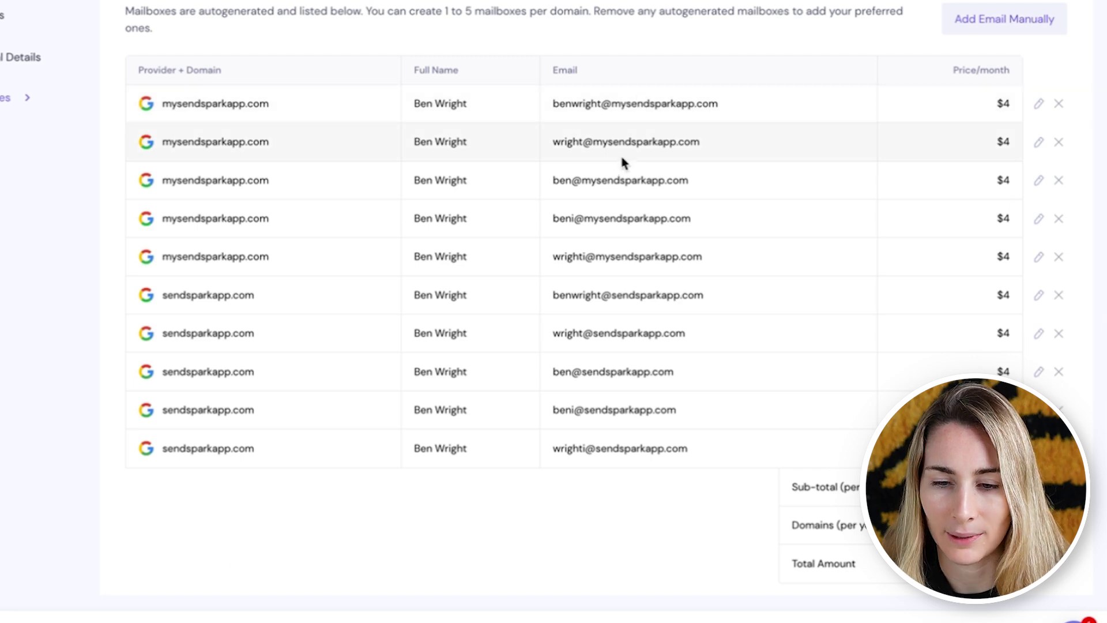
scroll(631, 359, "down", 1)
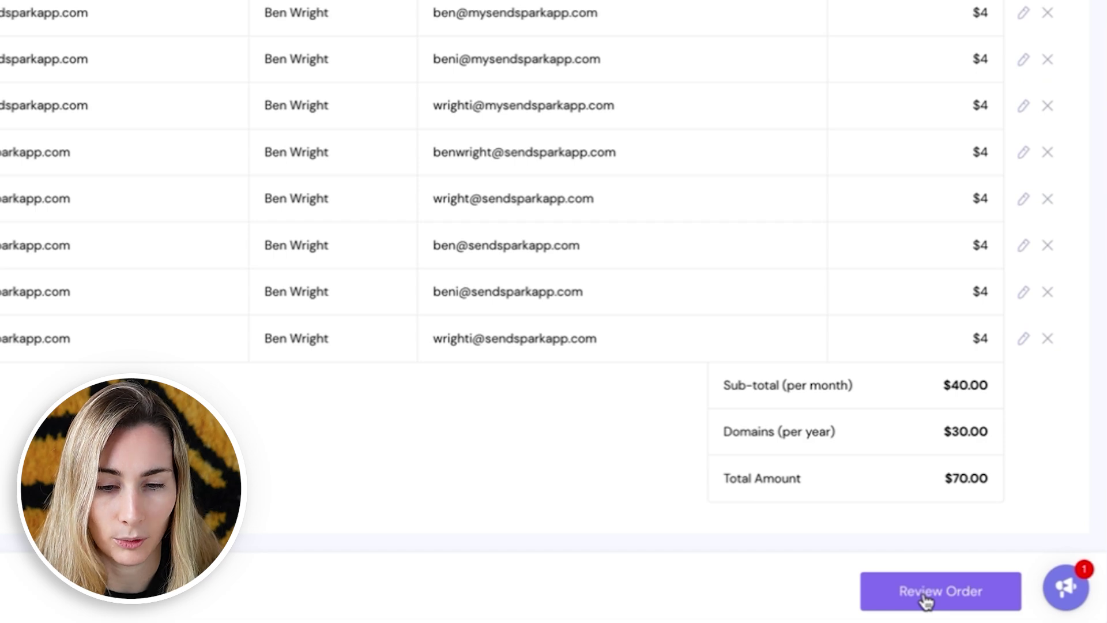
left_click(926, 600)
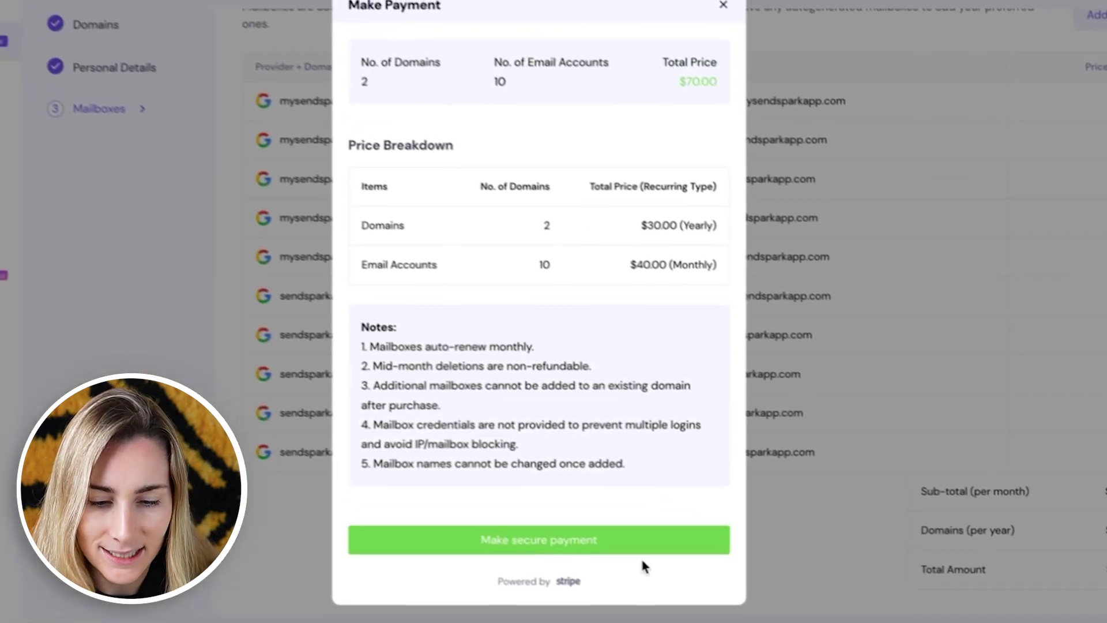
Pay $70.00 for the two domains and ten mailboxes
left_click(642, 547)
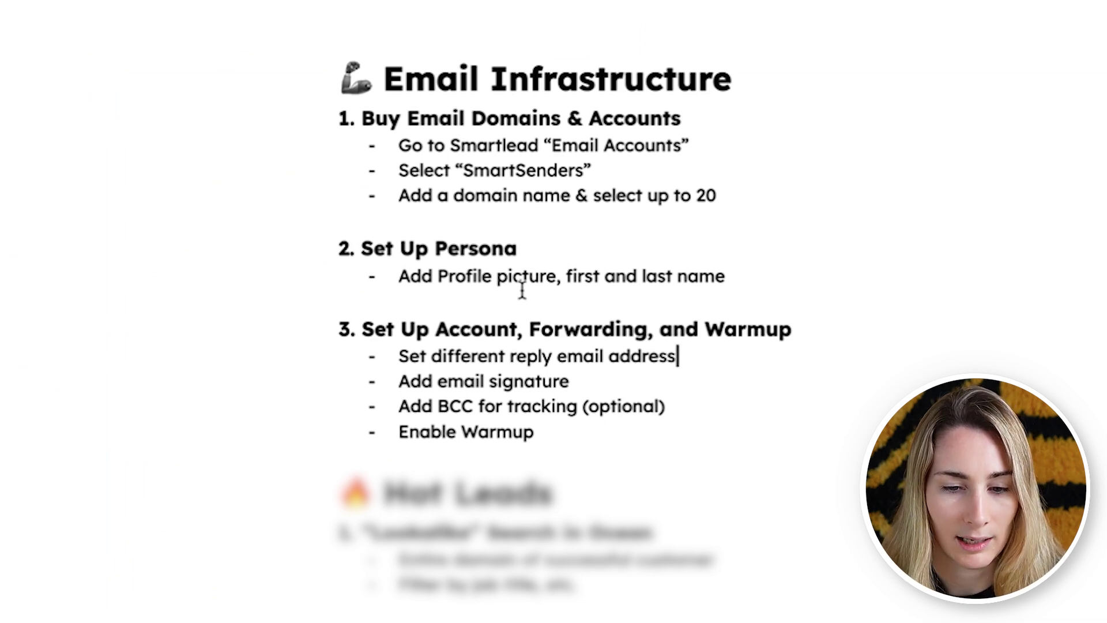
Give the sender account a separate reply-to address on the sendspark.com domain
triple_click(464, 328)
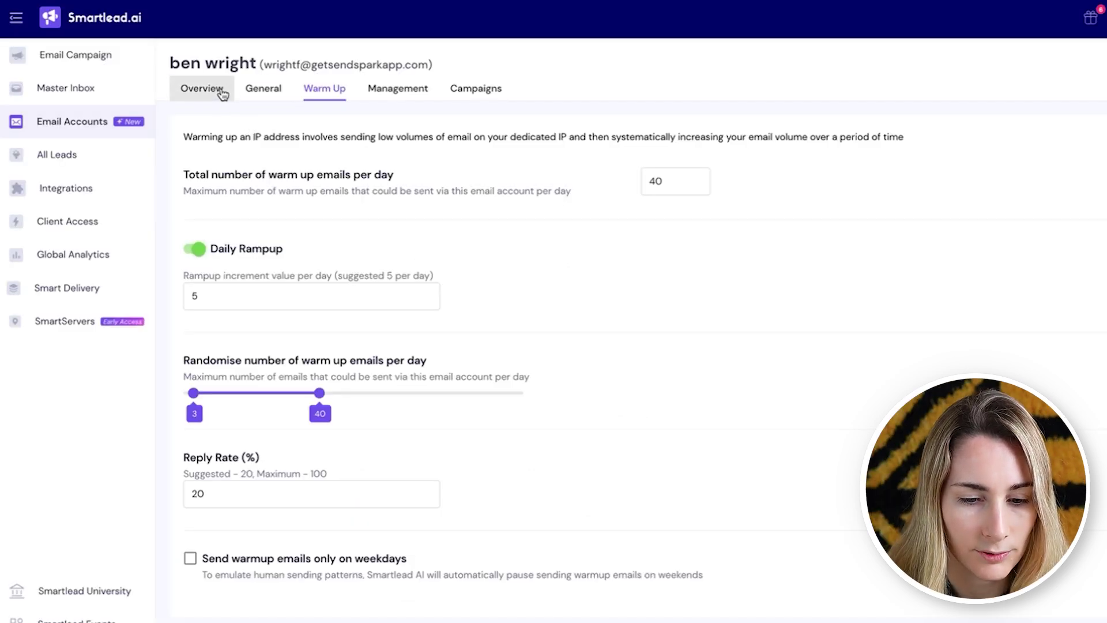
left_click(263, 88)
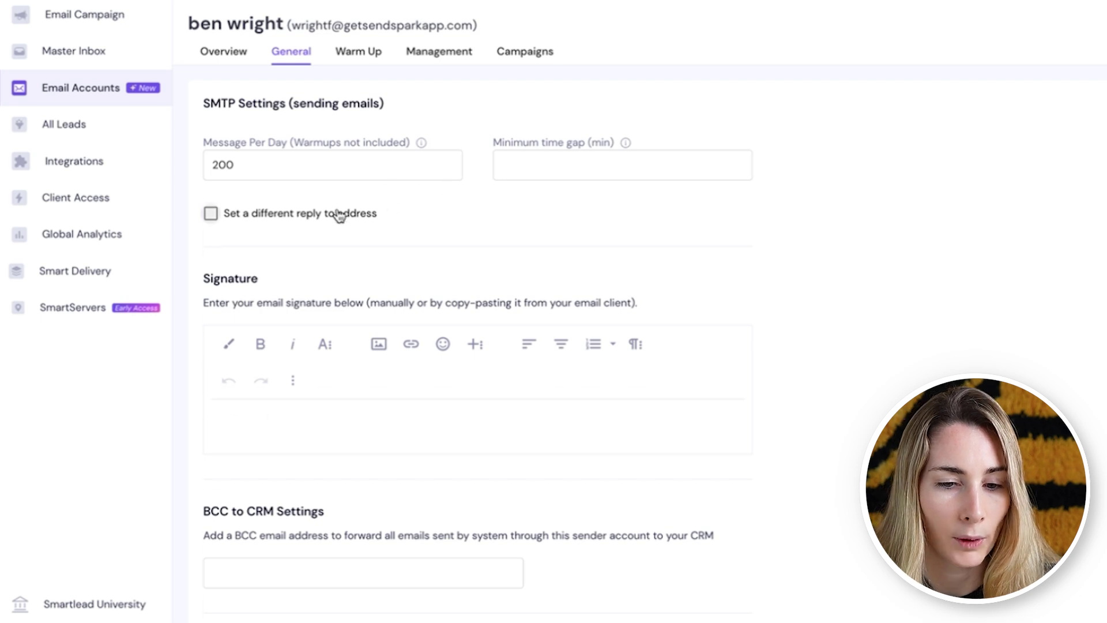
left_click(338, 217)
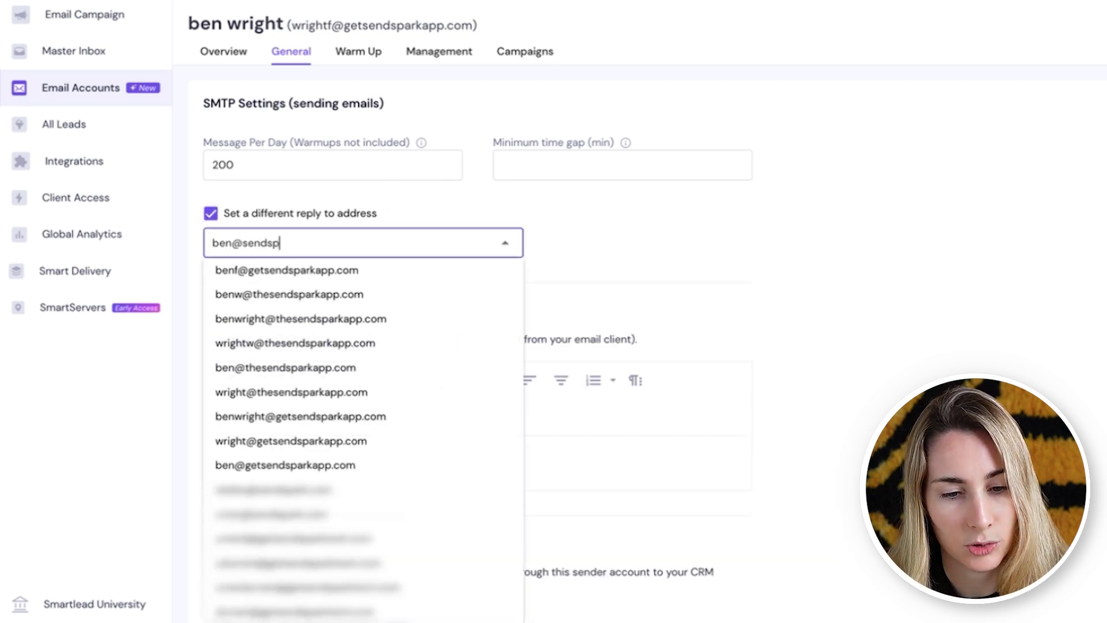
left_click(250, 281)
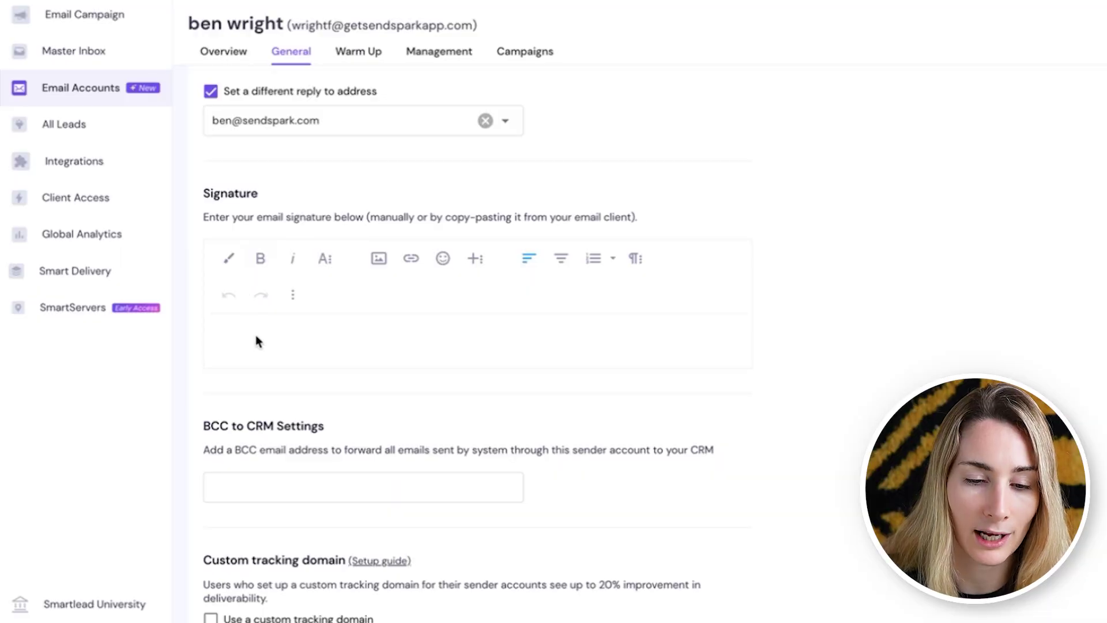
Paste the notes' signature block with the 'AI Personalized Sales Videos' tagline into the mailbox signature
left_click(256, 341)
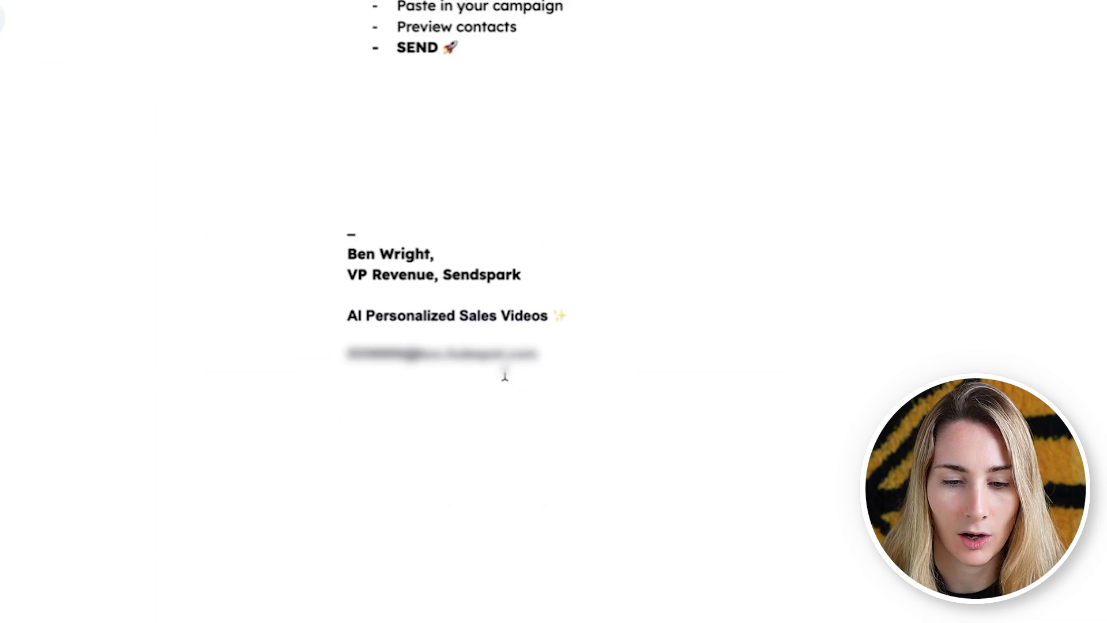
left_click_drag(566, 322, 333, 237)
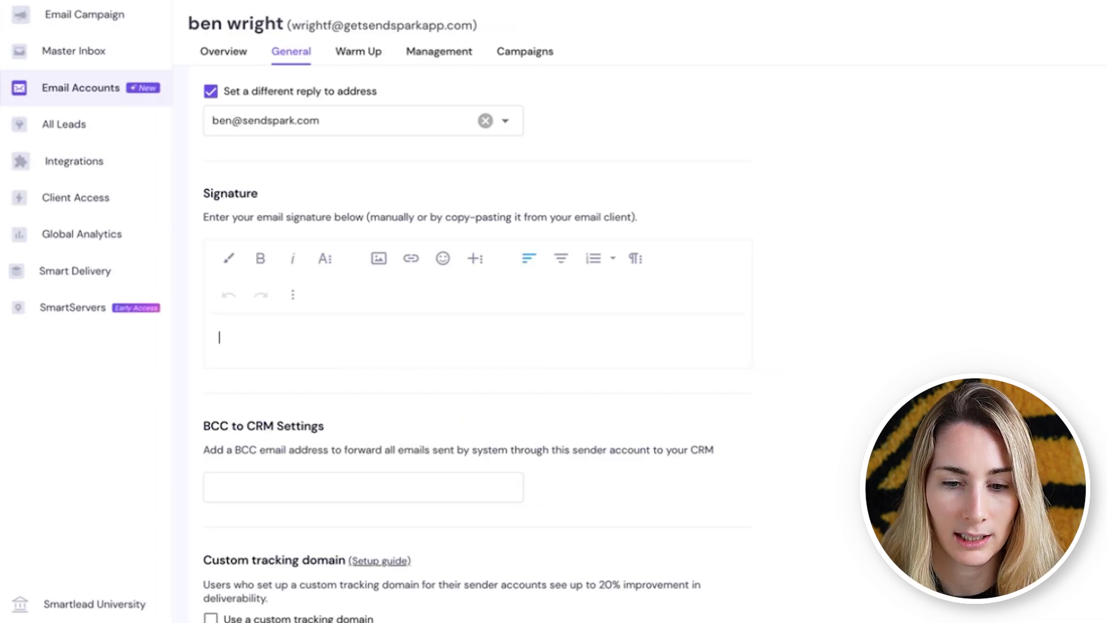
type("– Ben Wright, VP Revenue, Sendspark  AI Personalized Sales Videos ✨")
scroll(303, 446, "down", 2)
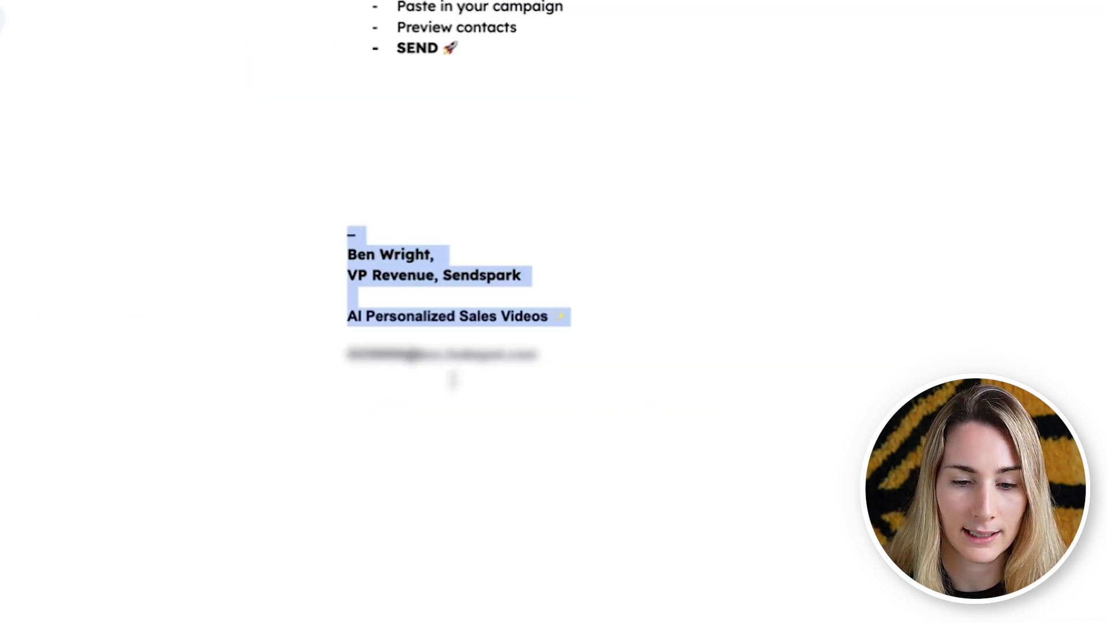
Save the CRM address in the BCC to CRM field and bring up the Warm Up settings
left_click(454, 337)
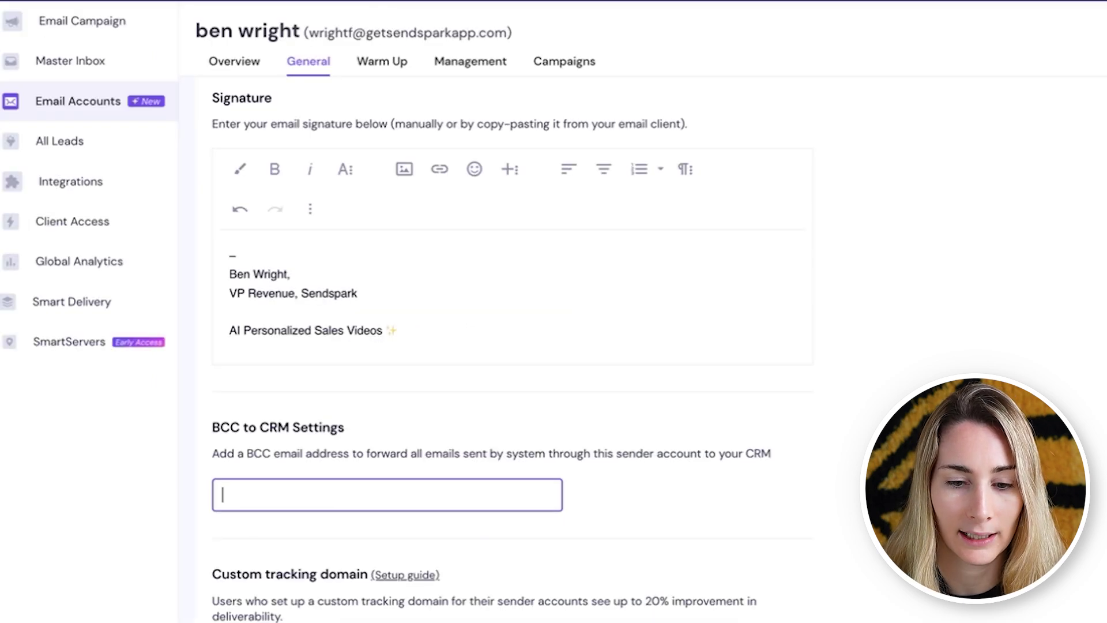
key("ctrl+v")
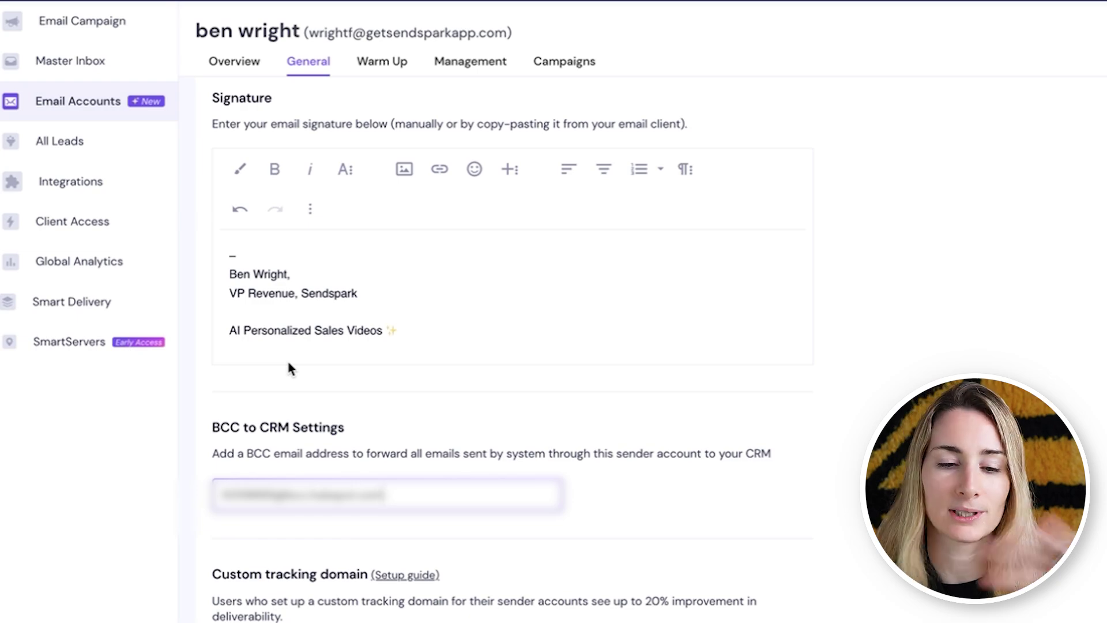
left_click(513, 469)
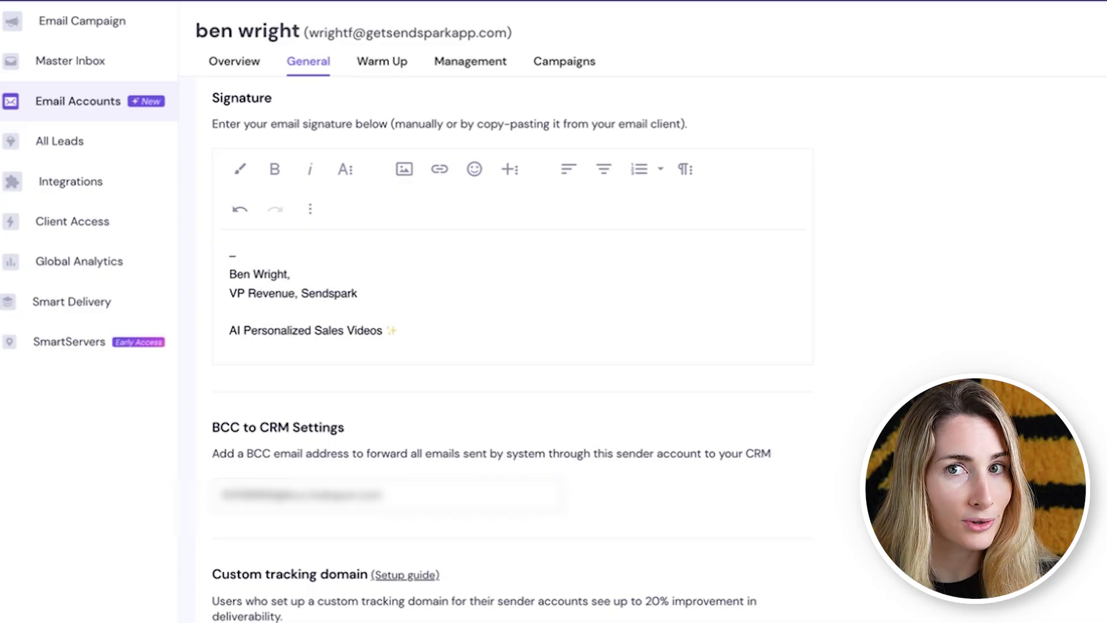
scroll(904, 226, "up", 3)
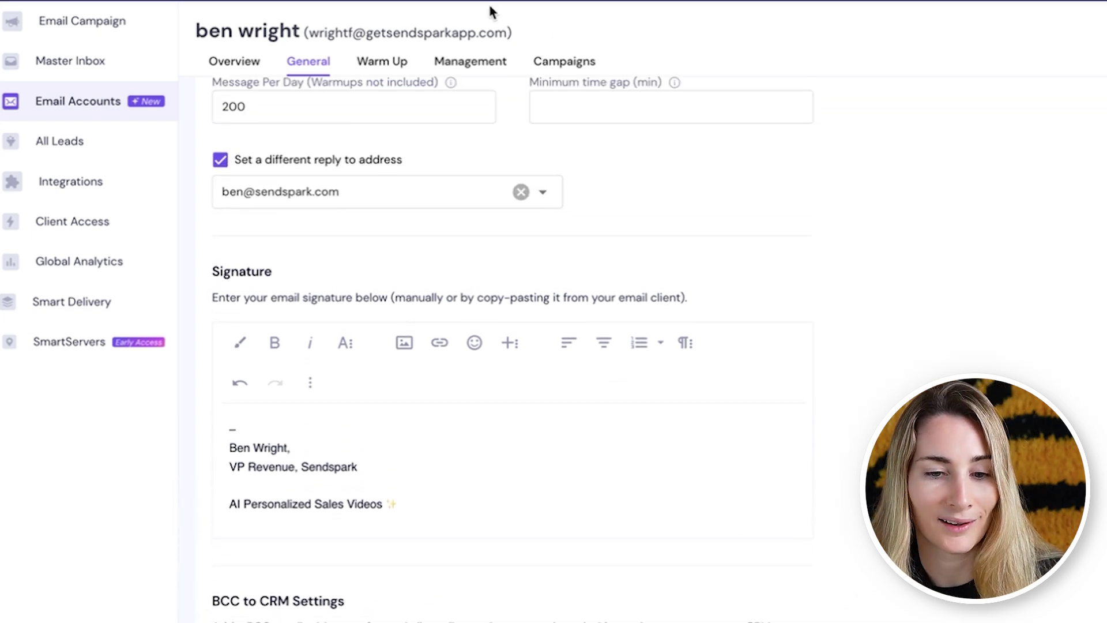
left_click(383, 62)
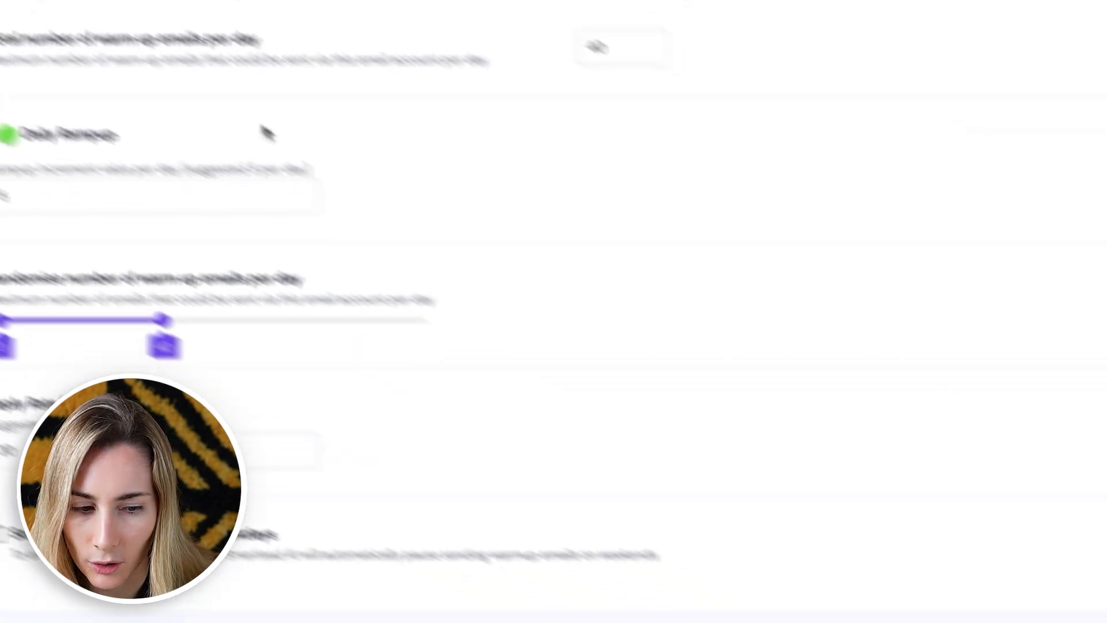
Enable warm-up for the sender account at 40 emails per day
left_click(1055, 616)
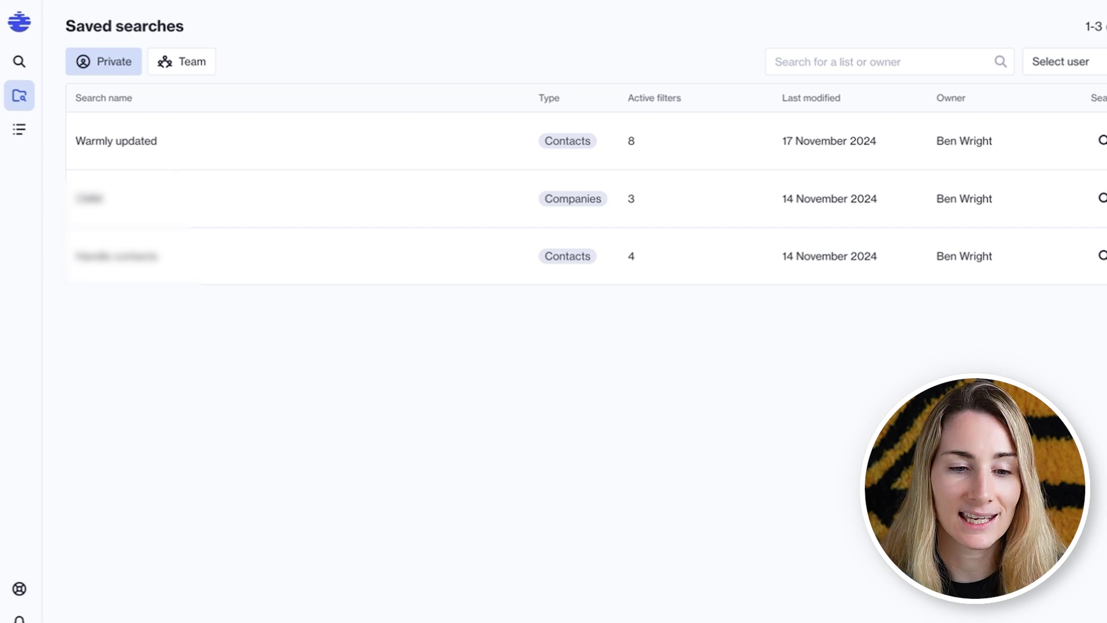
Go from Saved searches to Ocean.io's Search page with the empty Lookalikes panel
mouse_move(14, 108)
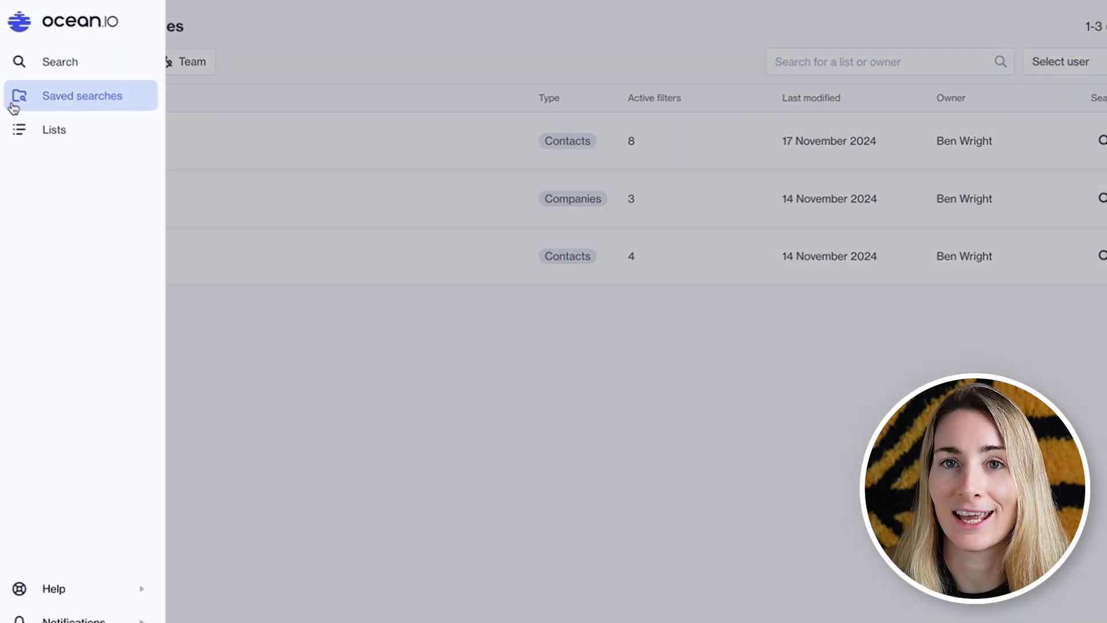
left_click(53, 64)
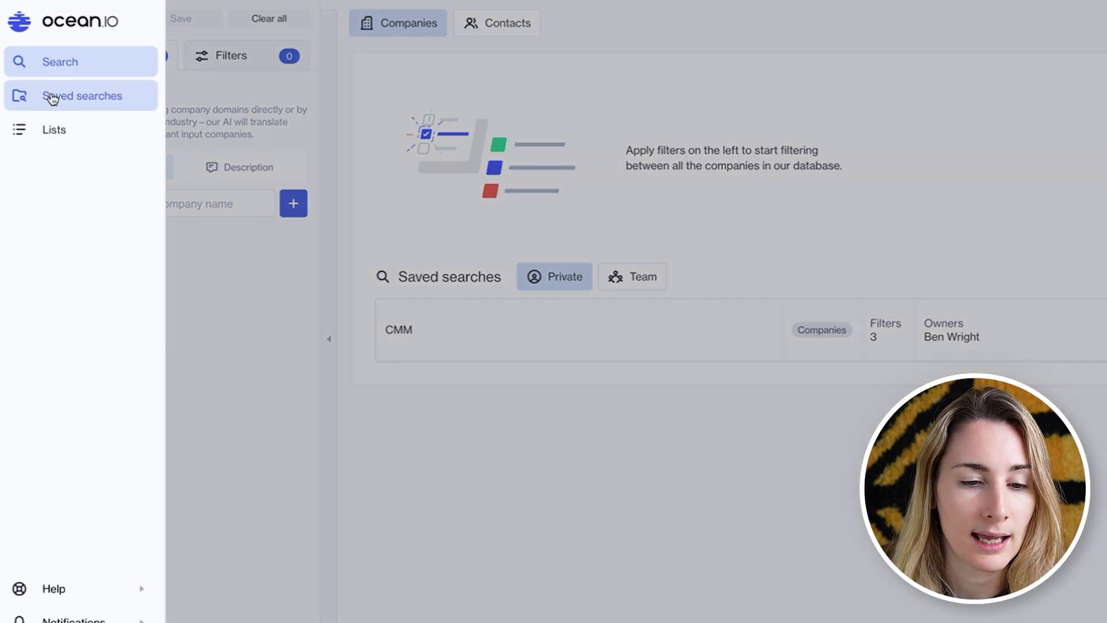
Load the saved search, drop the warmly.ai lookalike, and review its United States, Sales and title filters
left_click(53, 99)
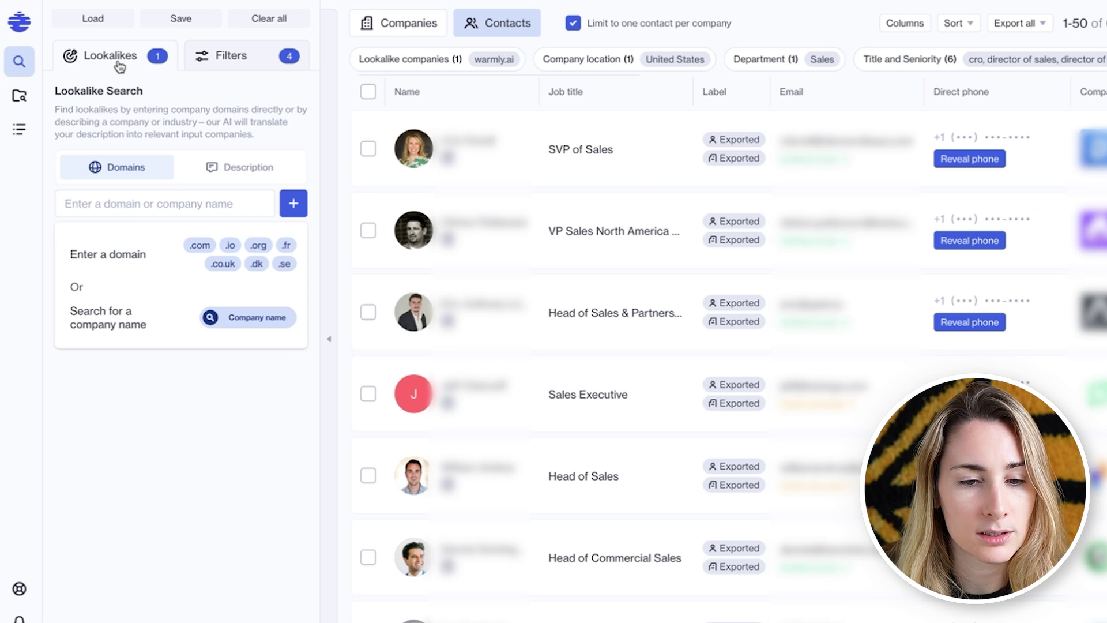
left_click(123, 245)
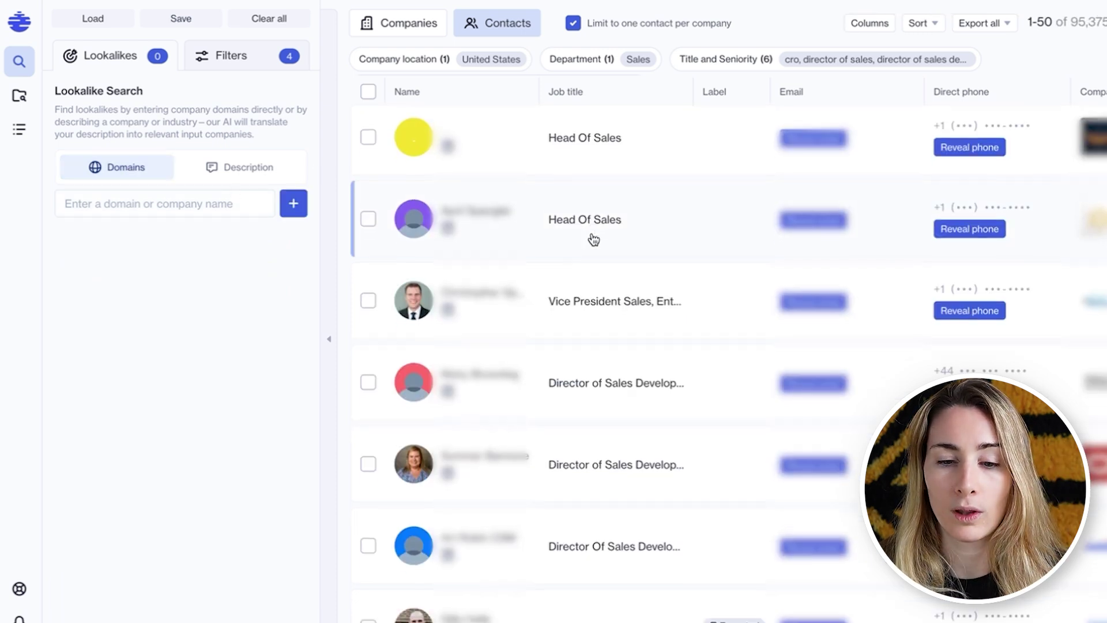
left_click(241, 54)
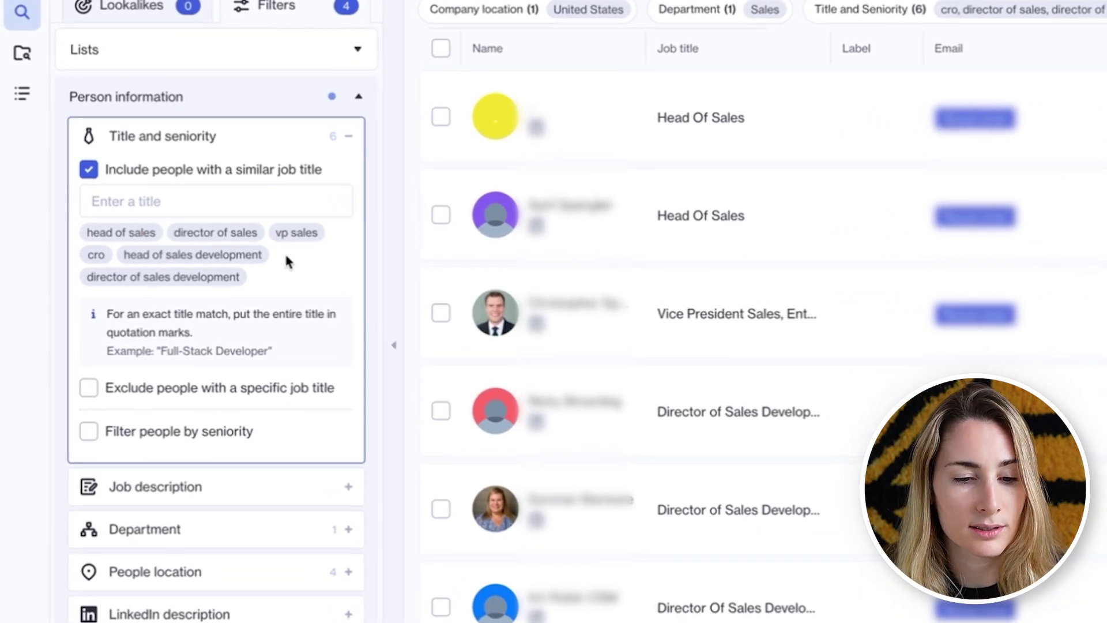
scroll(217, 307, "down", 4)
scroll(218, 306, "up", 4)
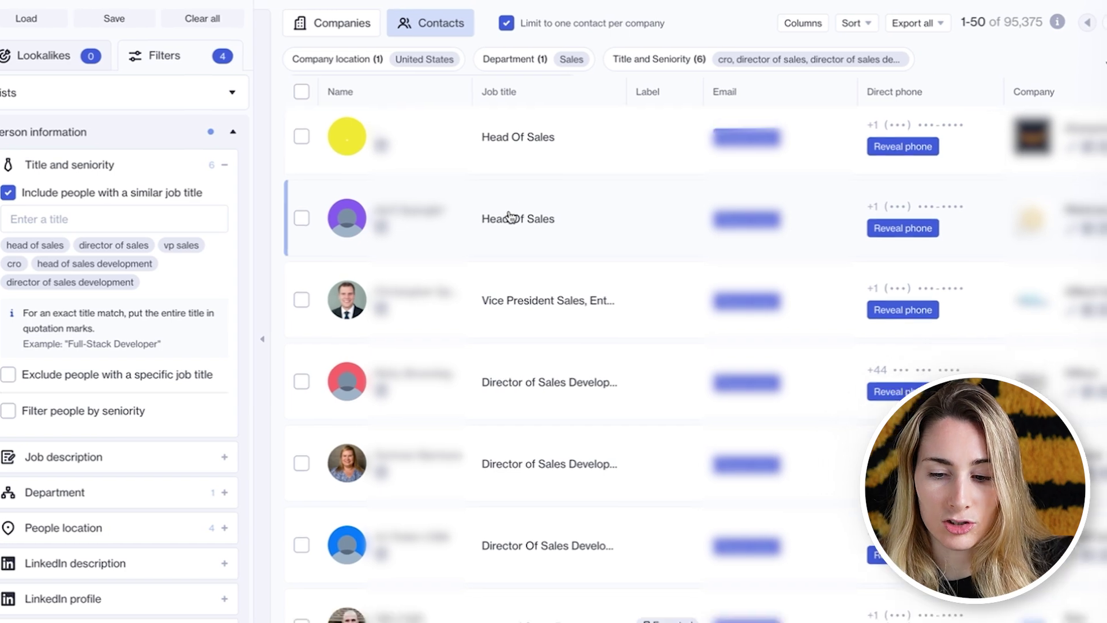
scroll(511, 218, "down", 5)
scroll(511, 218, "up", 5)
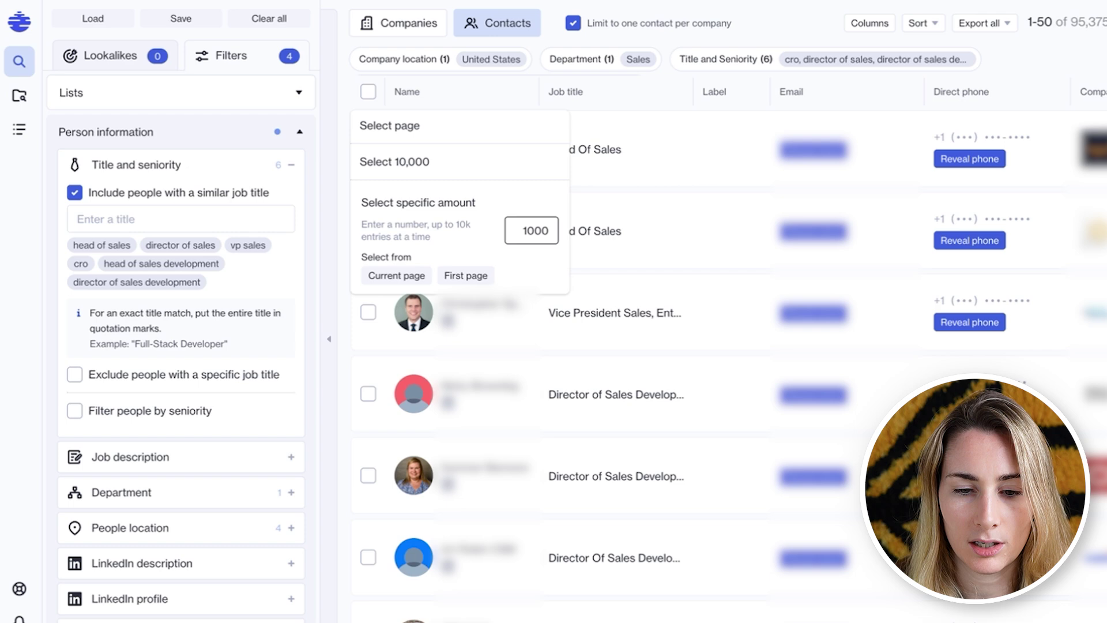
Select the first 1000 contacts, start revealing their emails (about 1,000 credits), and check notifications
key("Return")
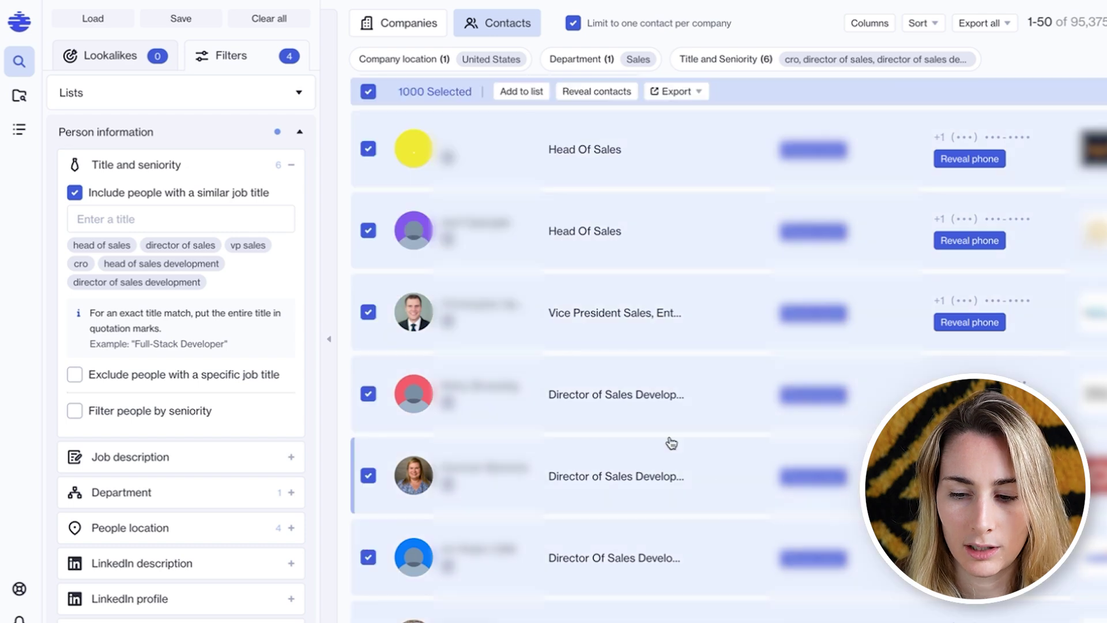
left_click(599, 94)
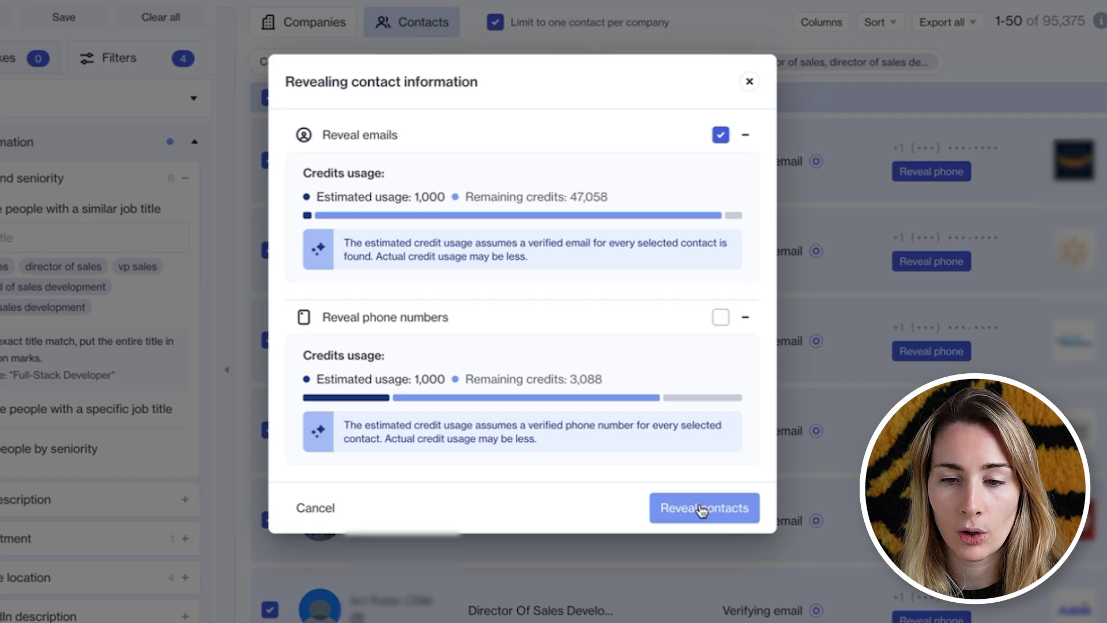
left_click(702, 509)
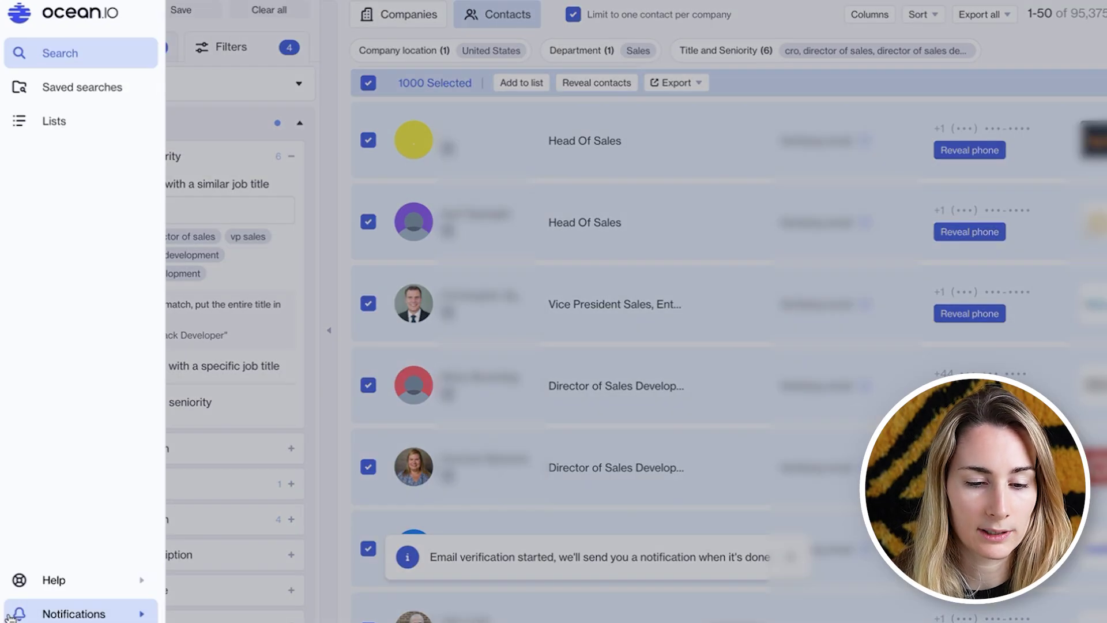
left_click(55, 613)
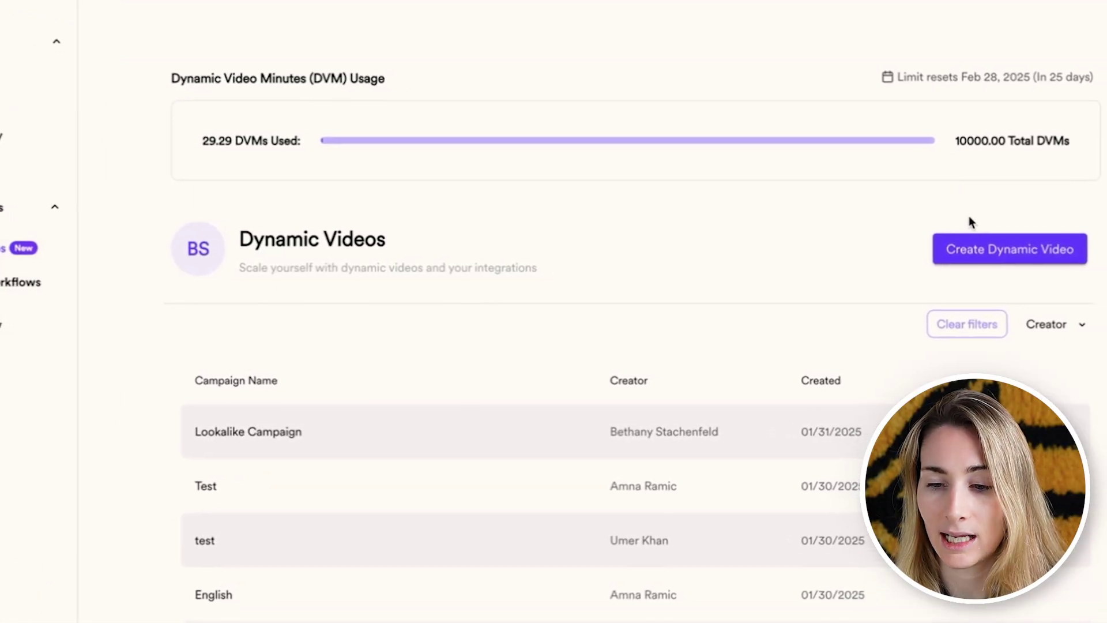
Create a new dynamic video campaign named Warmly Lookalike
left_click(978, 254)
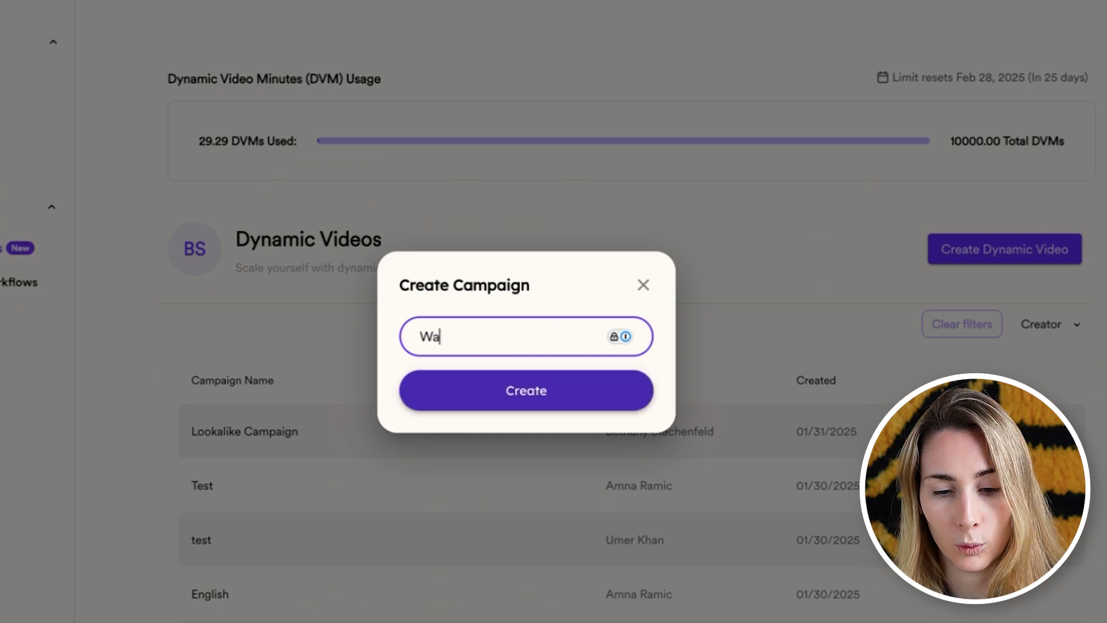
key("Return")
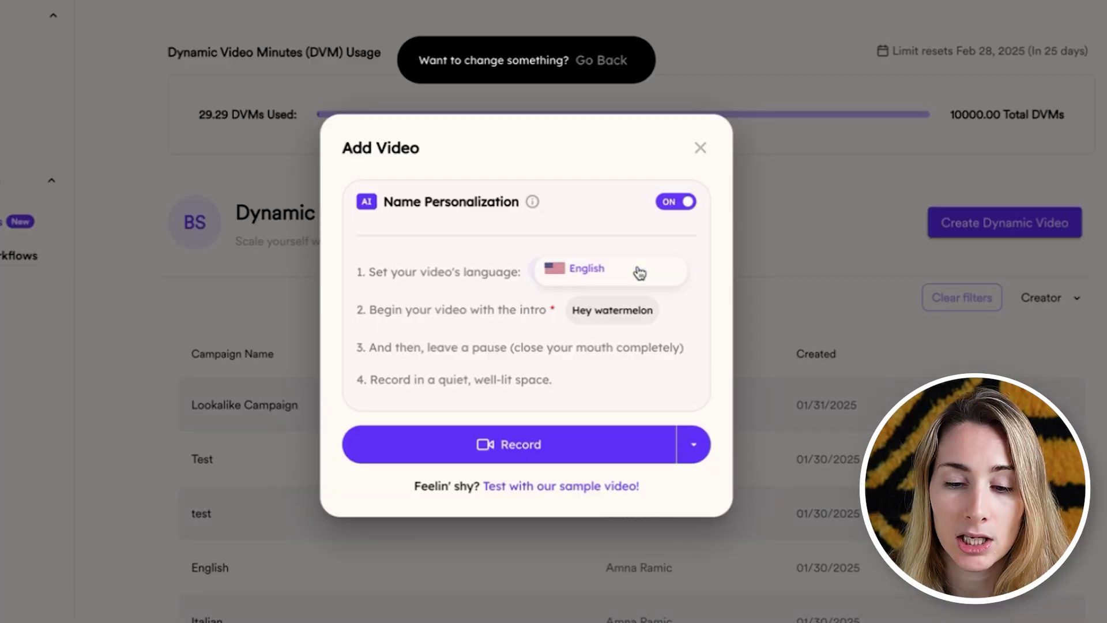
Set the video language to German and load the sample clip as the campaign video
left_click(641, 273)
scroll(603, 321, "down", 1)
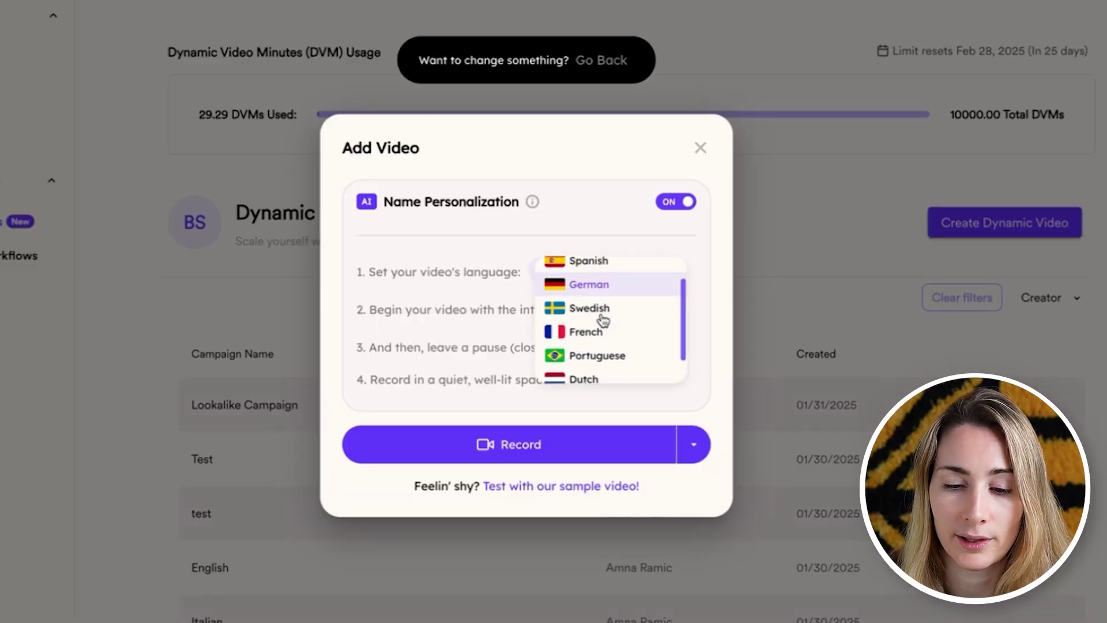
scroll(603, 321, "up", 2)
left_click(608, 312)
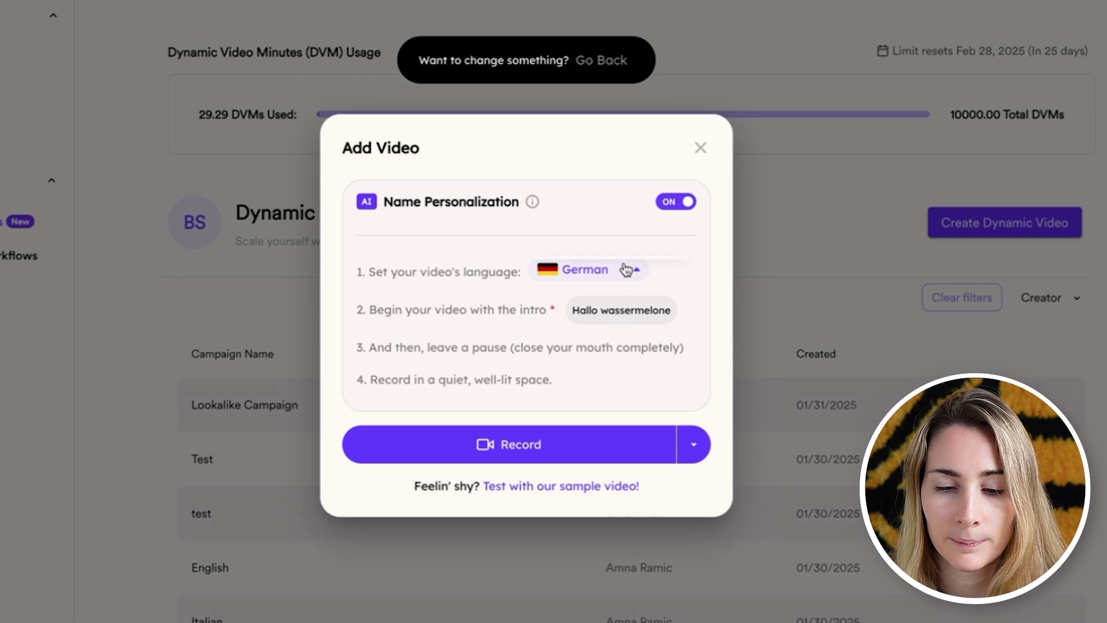
left_click(558, 492)
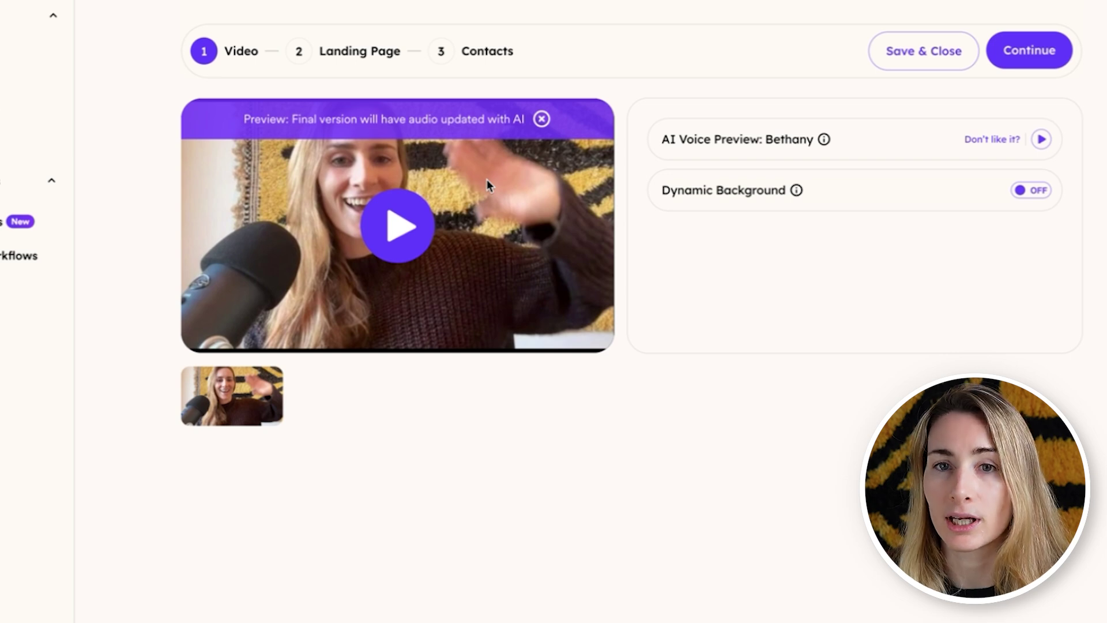
left_click(1036, 190)
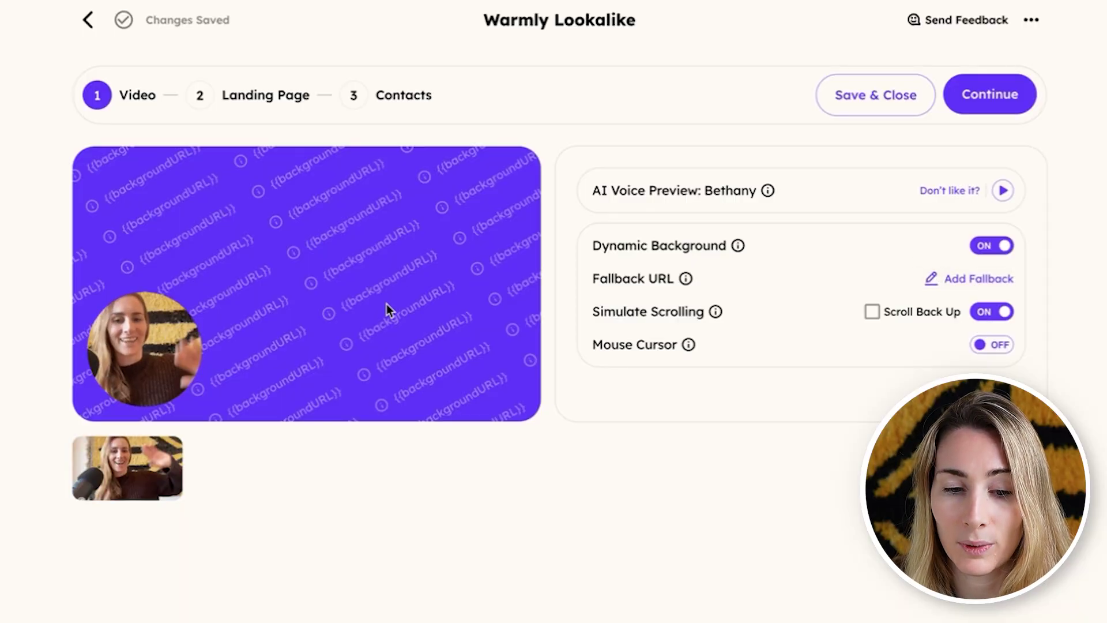
left_click(984, 284)
left_click(584, 302)
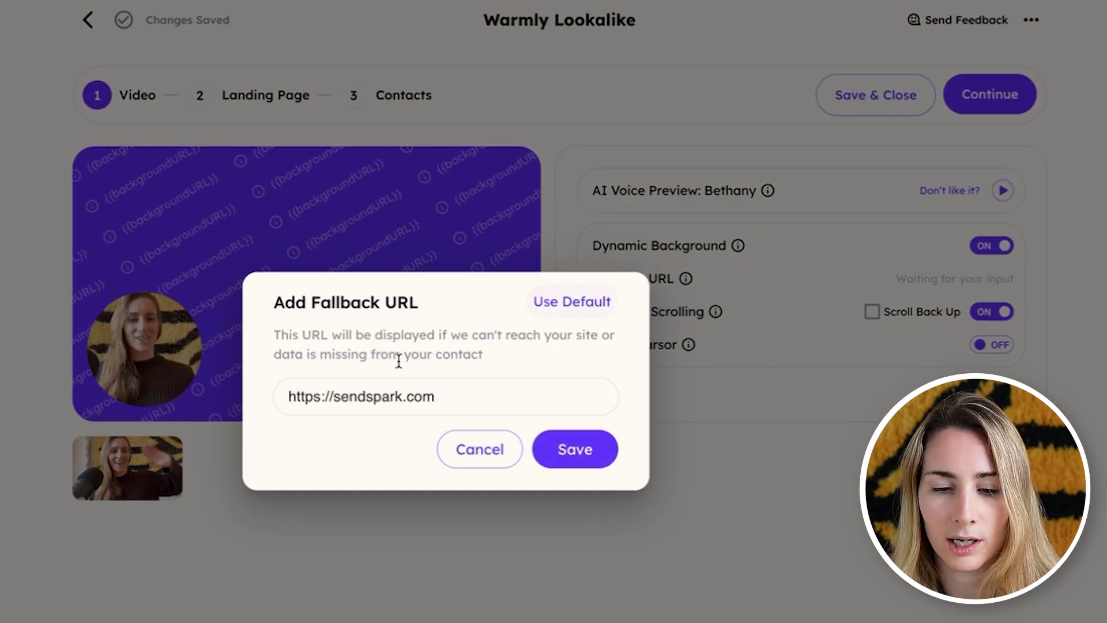
left_click(570, 446)
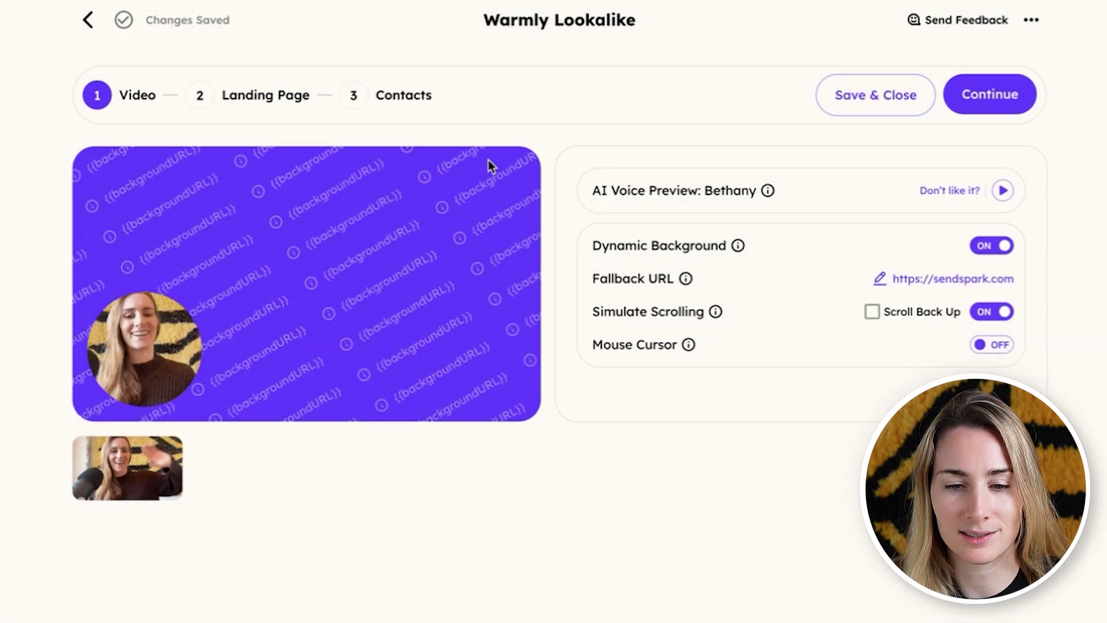
left_click(282, 101)
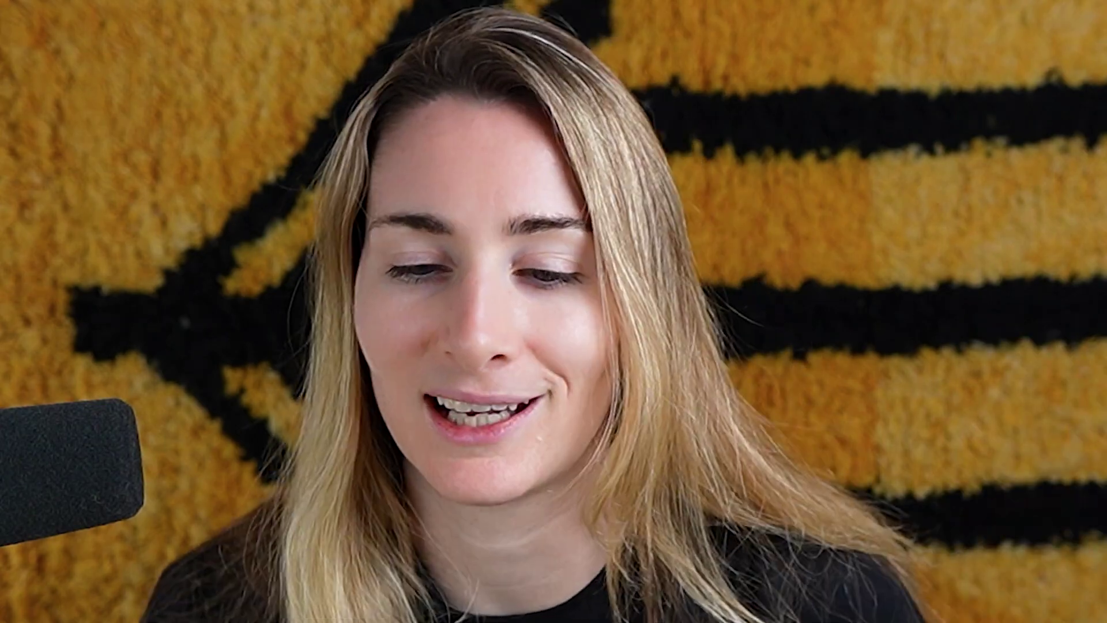
Apply the quick landing page template and review its header and message text
left_click(358, 184)
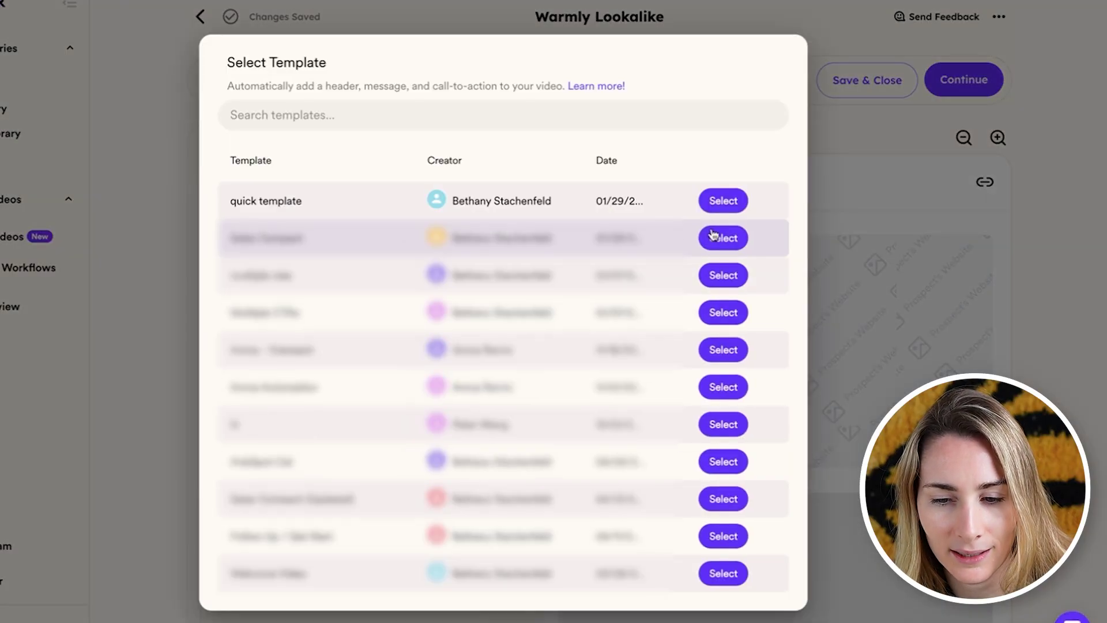
left_click(718, 197)
left_click(388, 312)
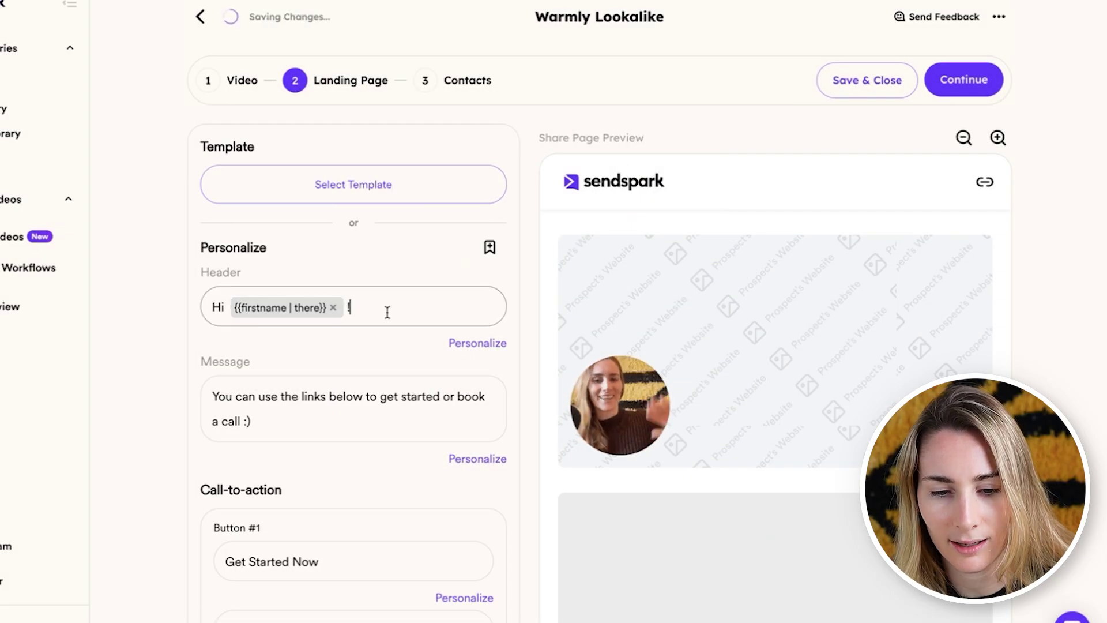
scroll(647, 468, "down", 1)
triple_click(348, 388)
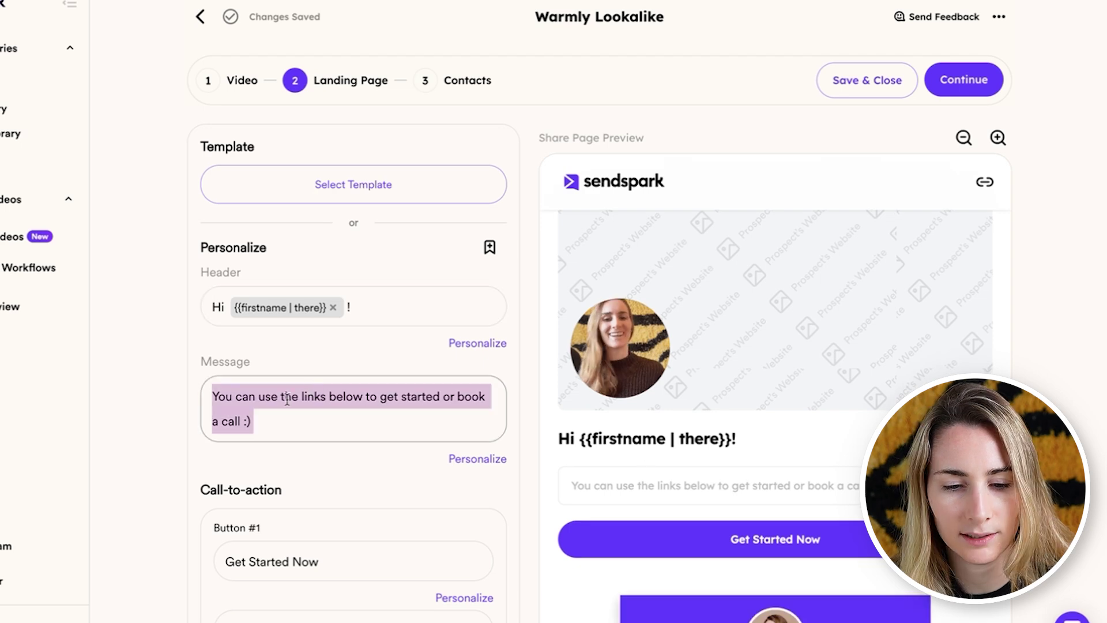
left_click(388, 411)
scroll(390, 410, "down", 1)
scroll(335, 461, "down", 6)
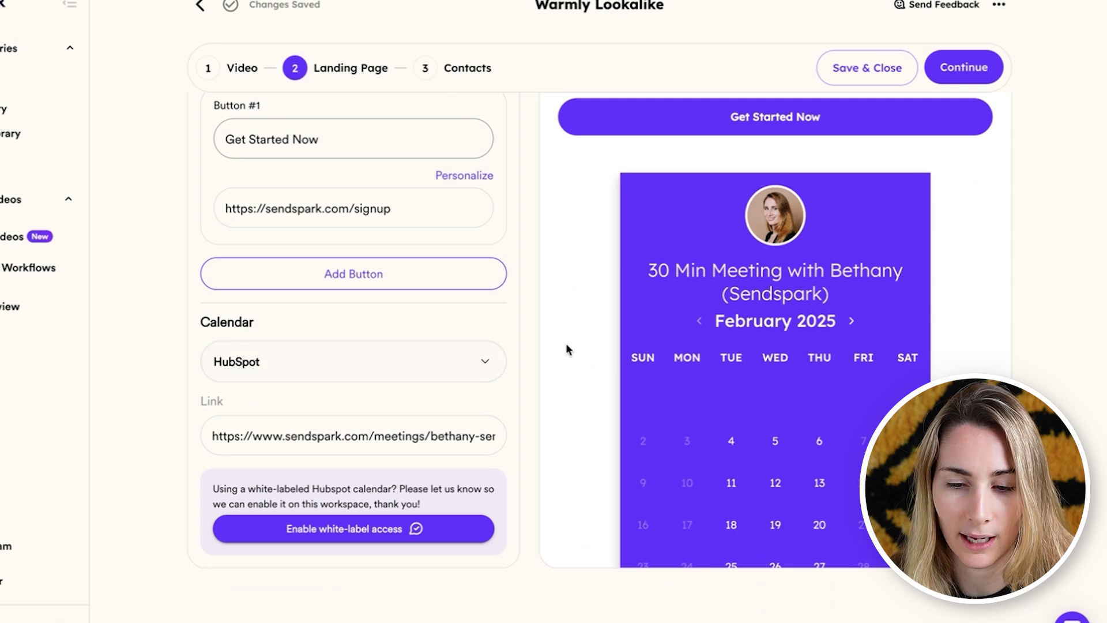
Keep HubSpot as the booking provider and proceed to the Contacts step
left_click(432, 351)
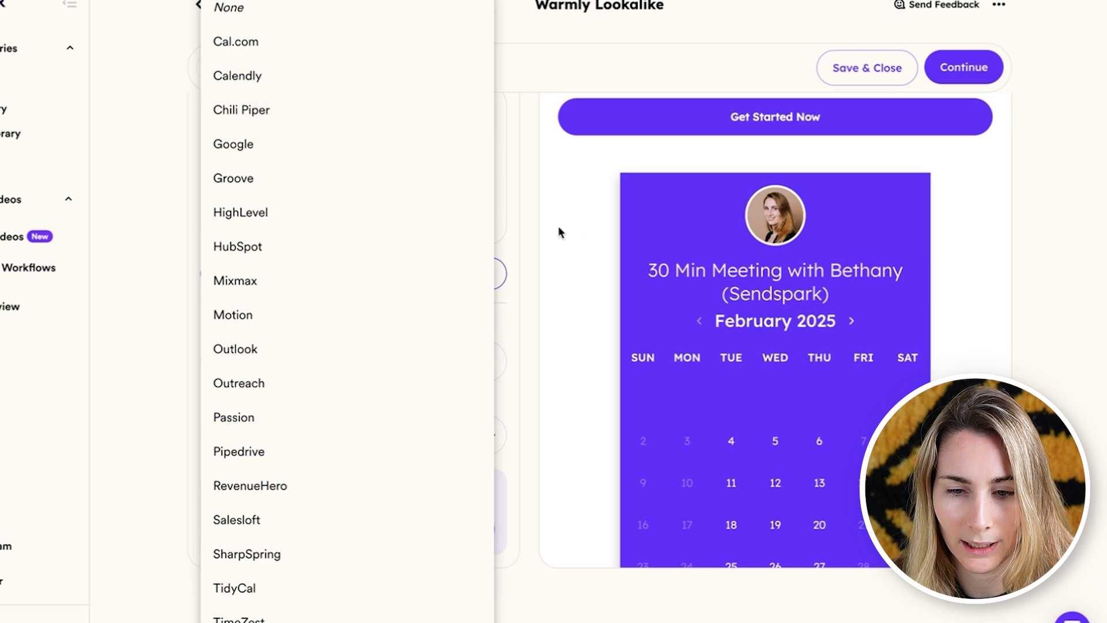
left_click(532, 198)
scroll(547, 199, "up", 4)
scroll(547, 199, "up", 5)
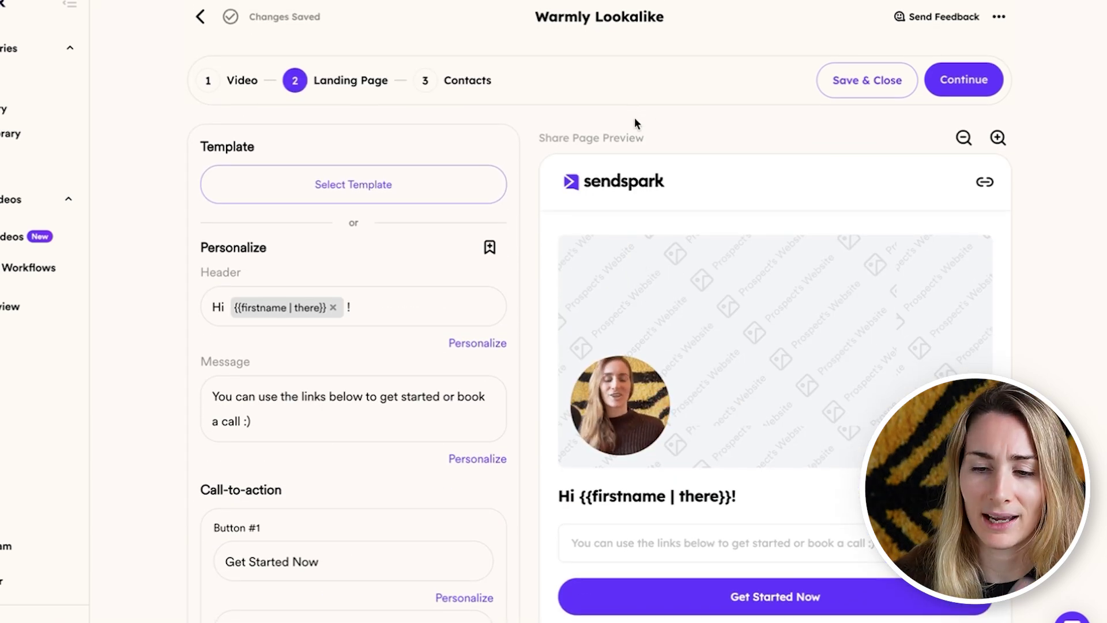
left_click(474, 84)
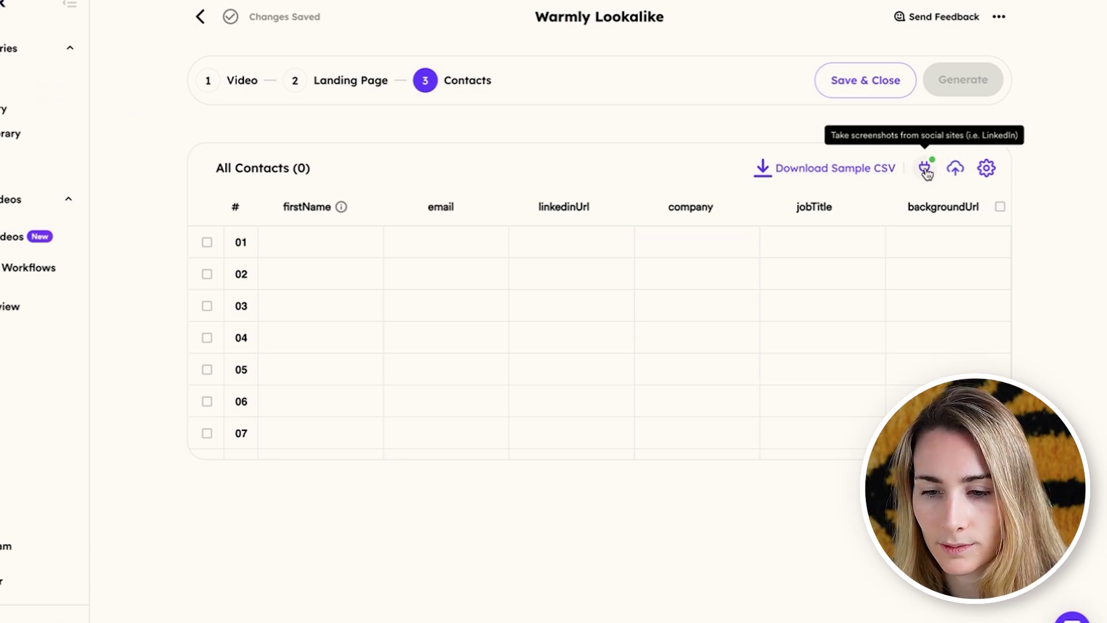
Import the Ocean export CSV, mapping First Name, Email, and Background URL to Domain
left_click(956, 168)
left_click(503, 200)
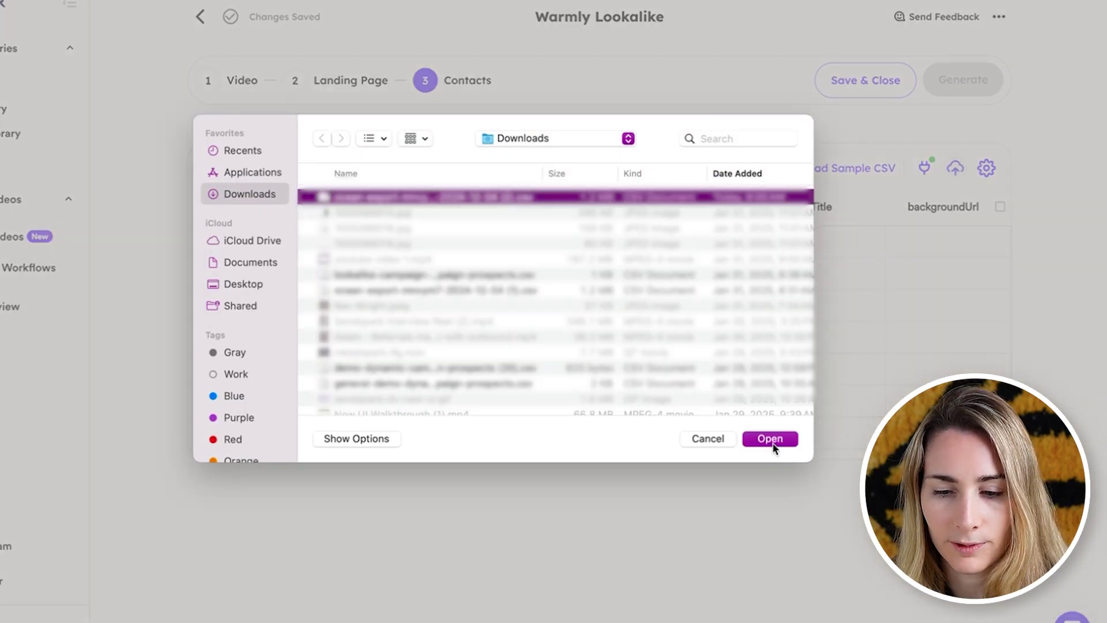
left_click(773, 439)
left_click(665, 190)
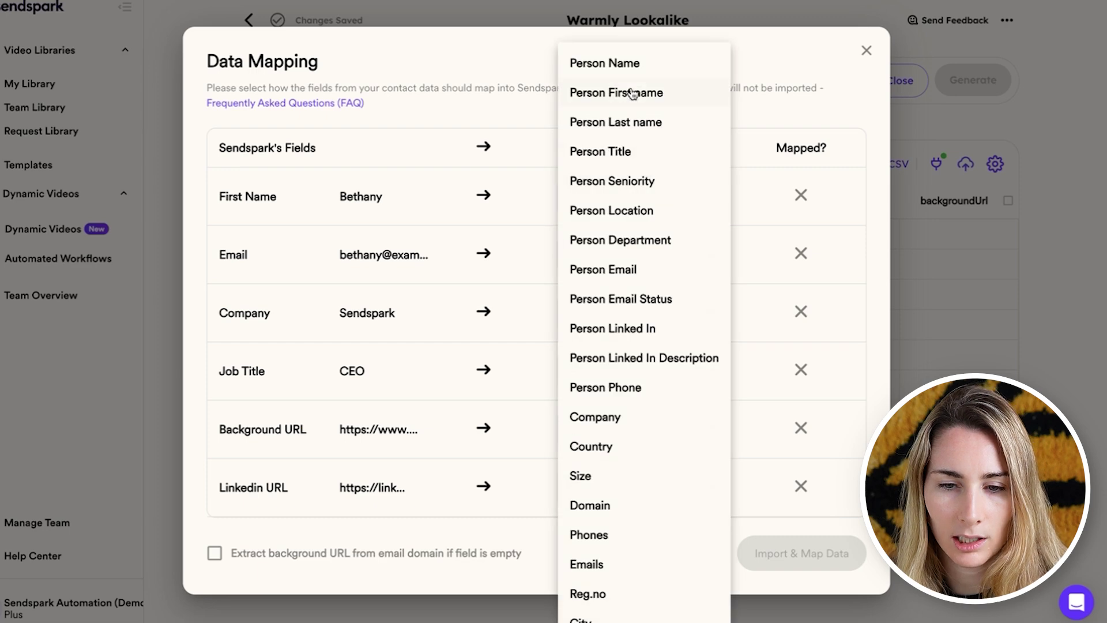
left_click(646, 93)
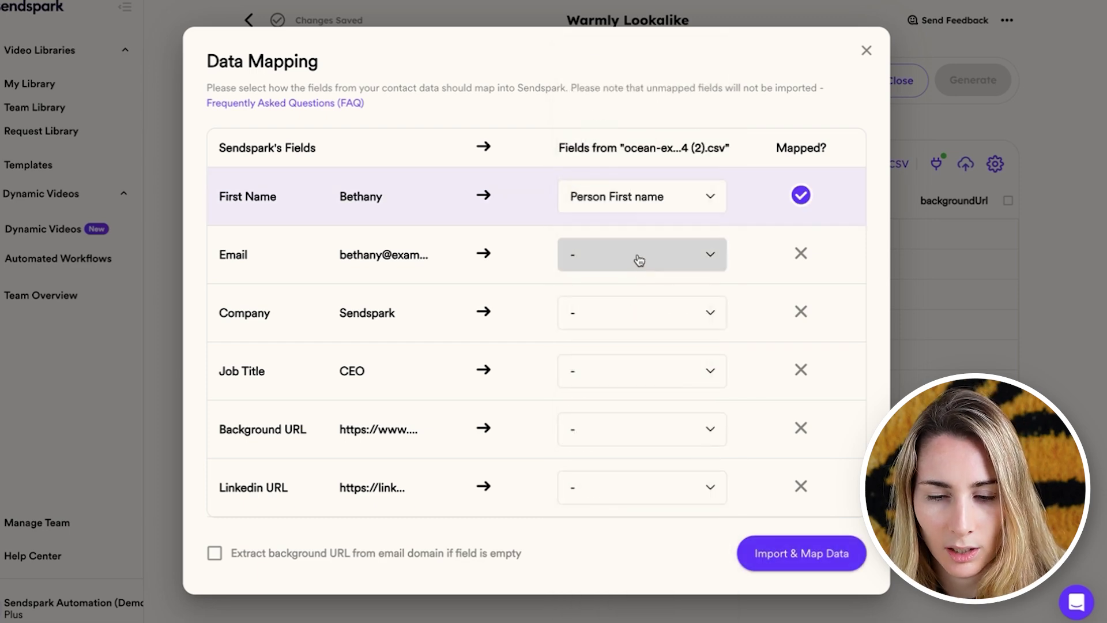
left_click(635, 259)
left_click(610, 269)
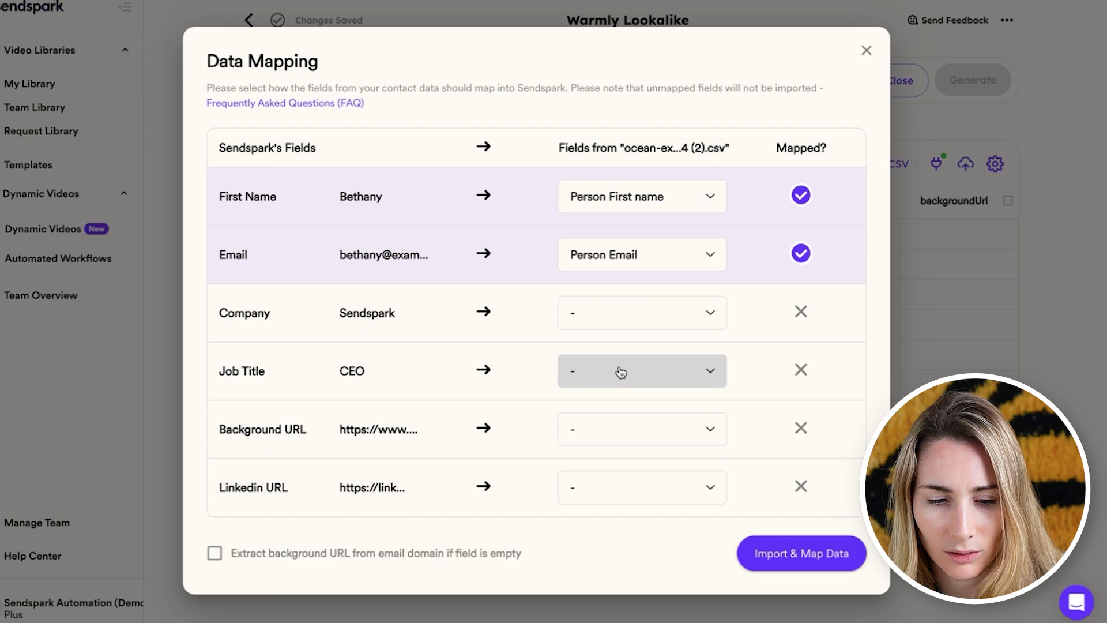
left_click(611, 435)
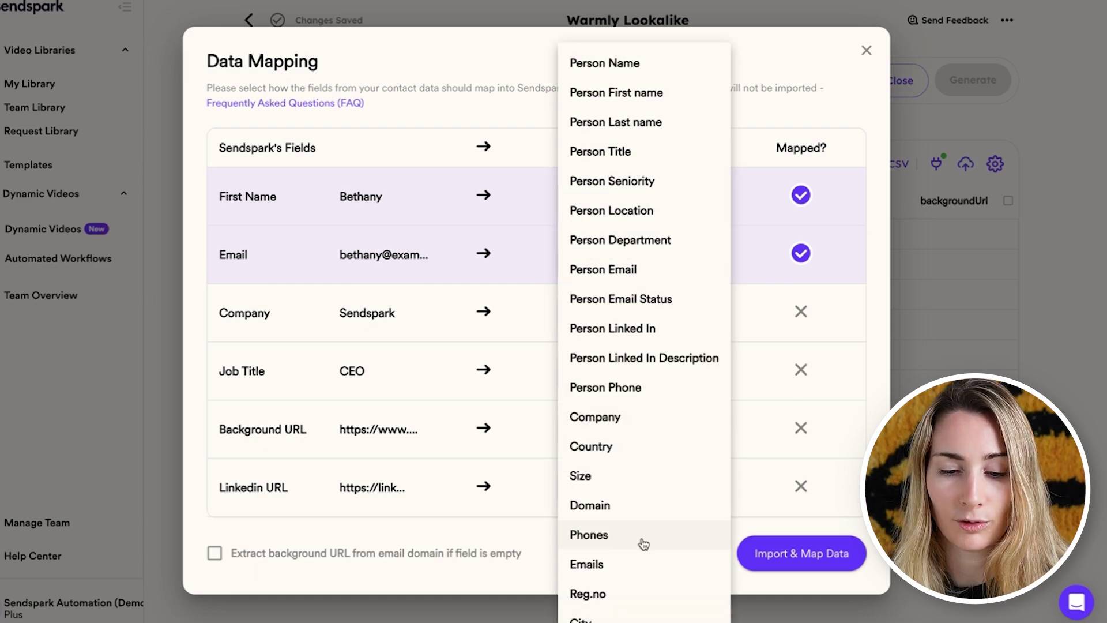
left_click(628, 508)
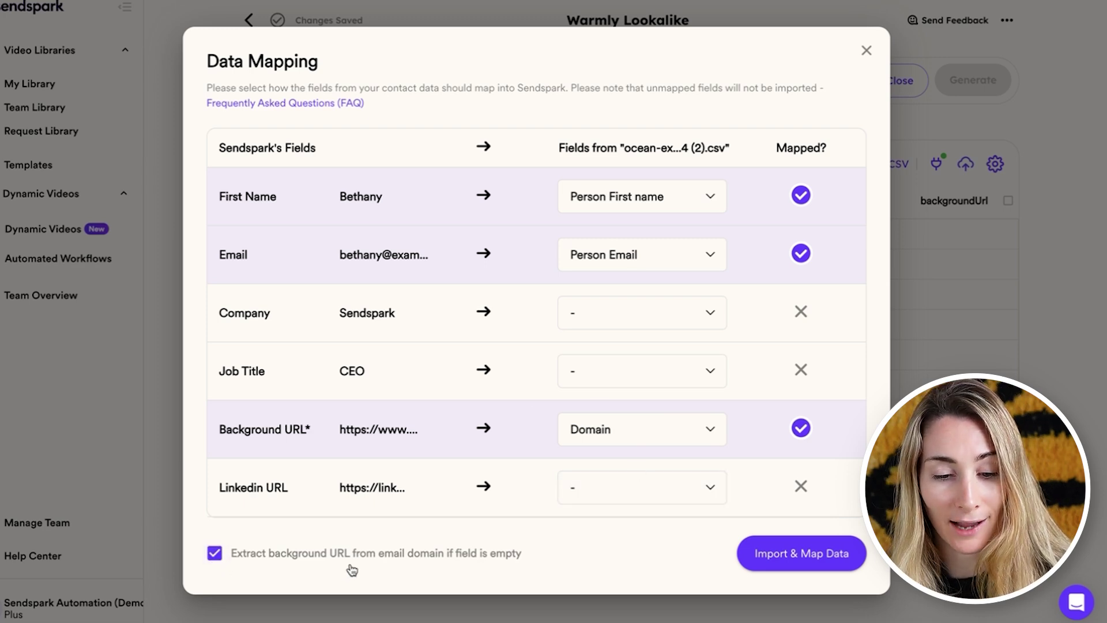
left_click(810, 552)
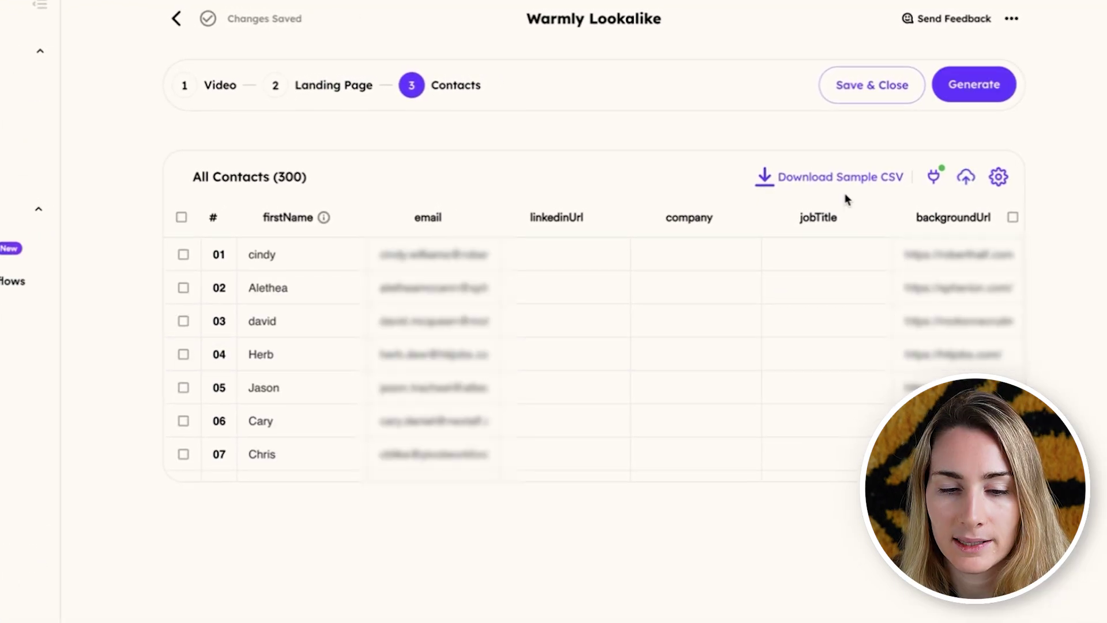
Tidy the imported first names, editing the first name in row 32
scroll(625, 313, "down", 10)
scroll(624, 317, "down", 5)
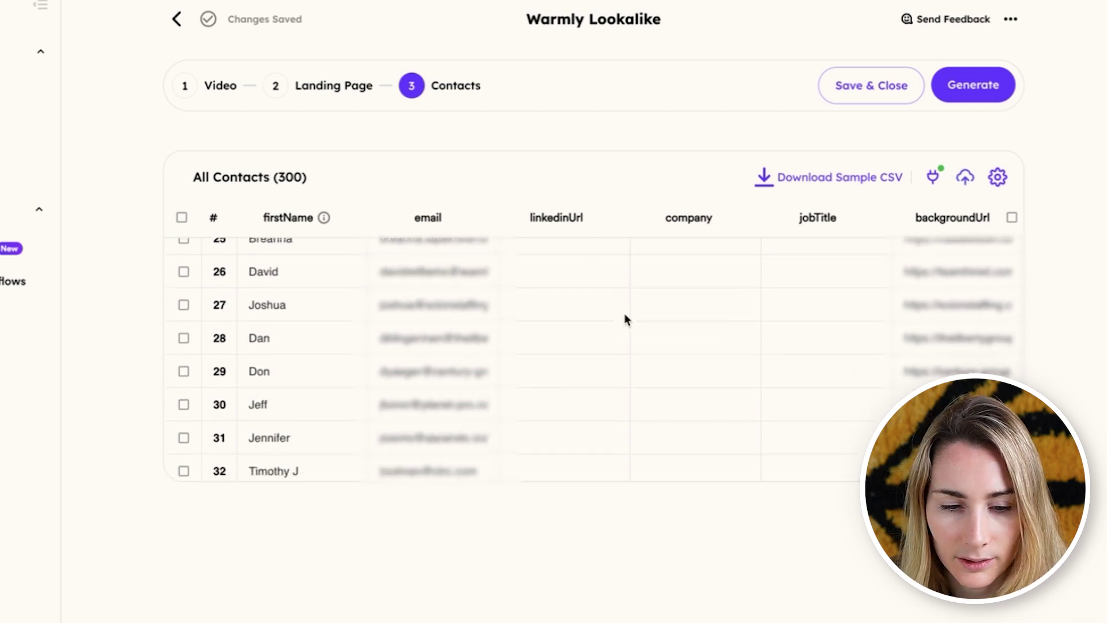
left_click(328, 305)
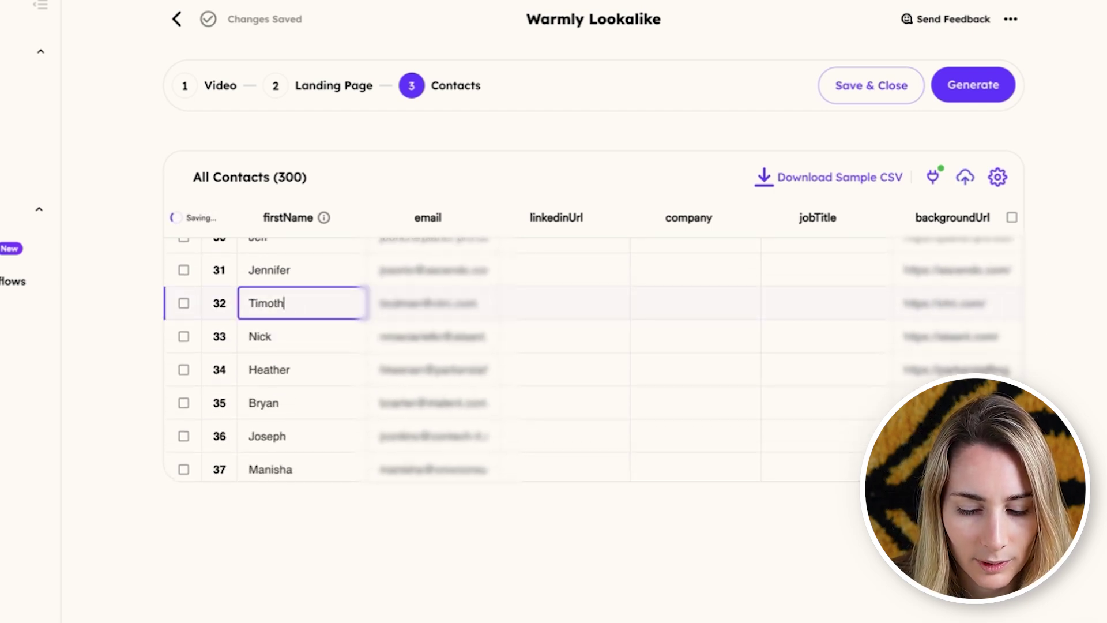
scroll(333, 347, "up", 15)
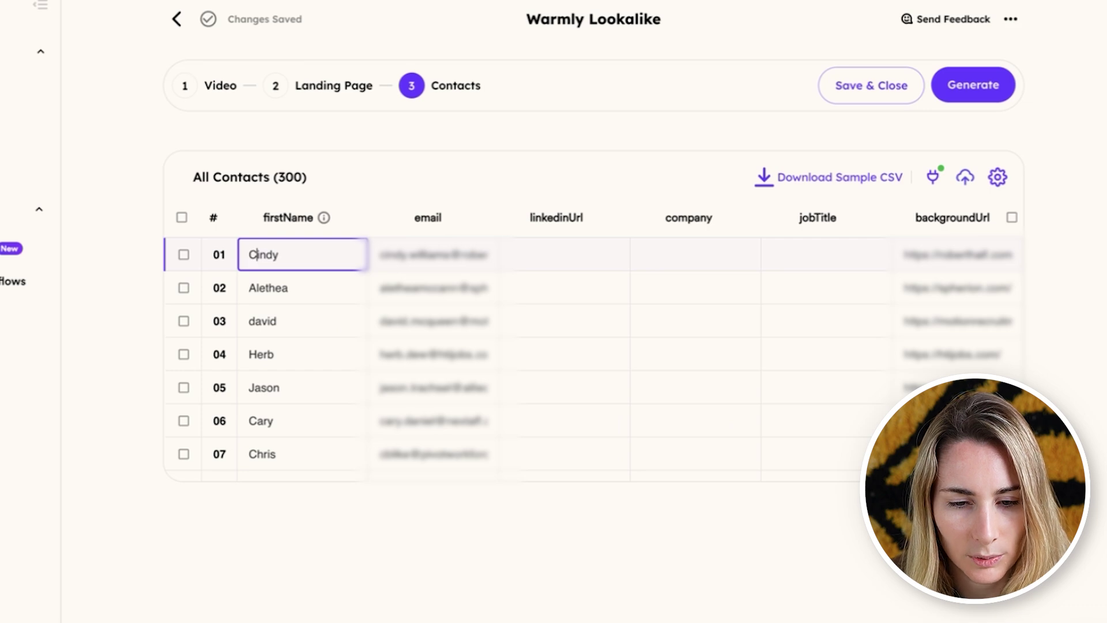
scroll(327, 354, "down", 9)
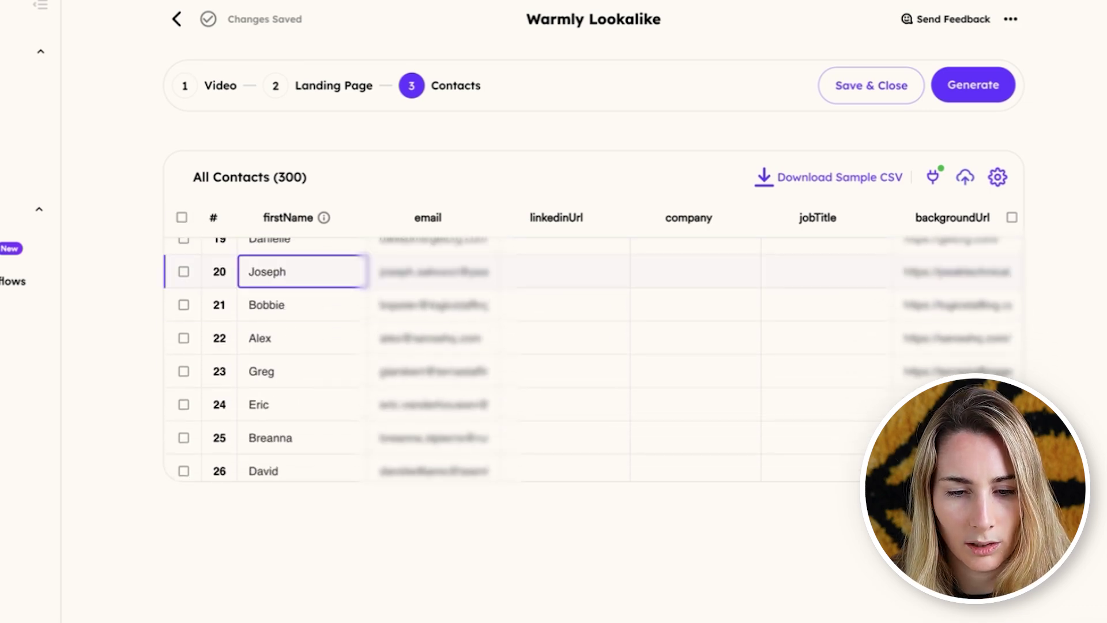
scroll(311, 346, "down", 8)
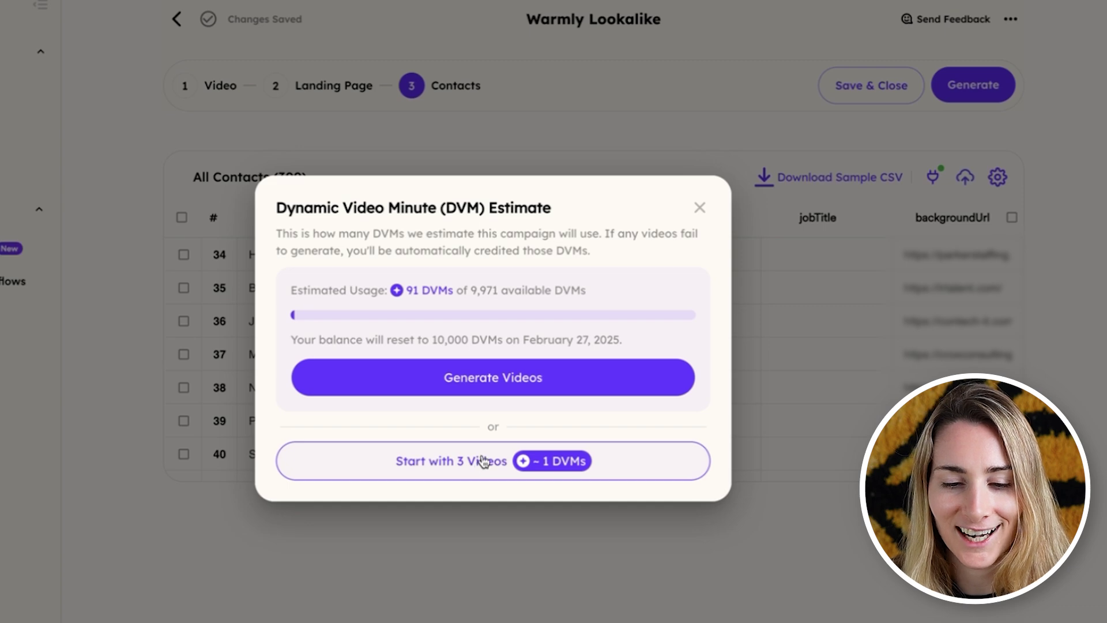
Start generating the 300 personalised videos and dismiss the confirmation notice
left_click(527, 380)
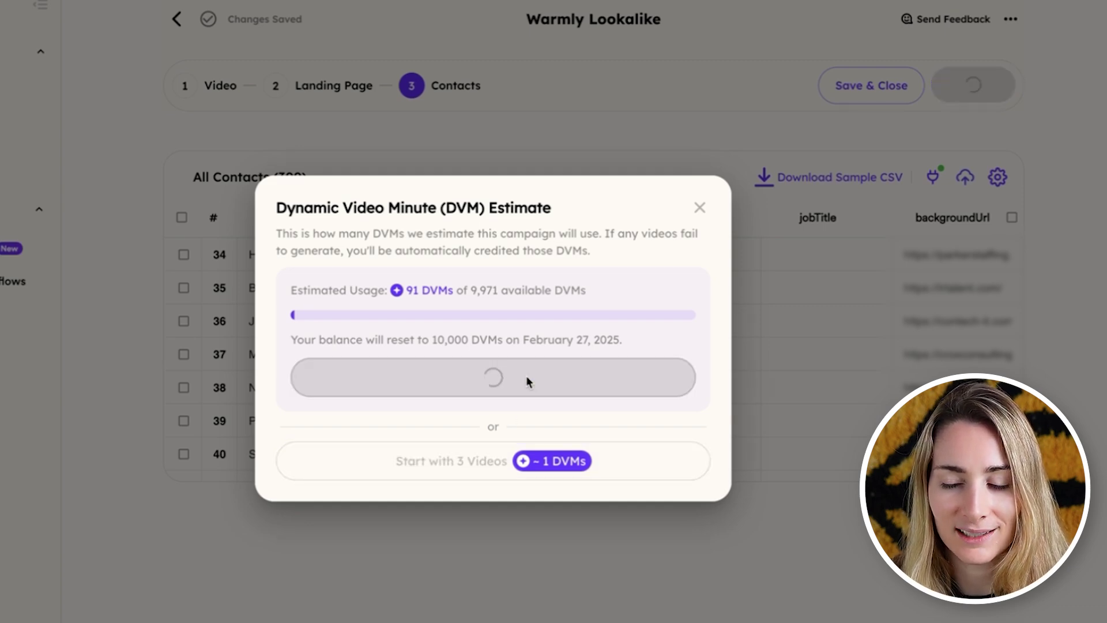
left_click(501, 440)
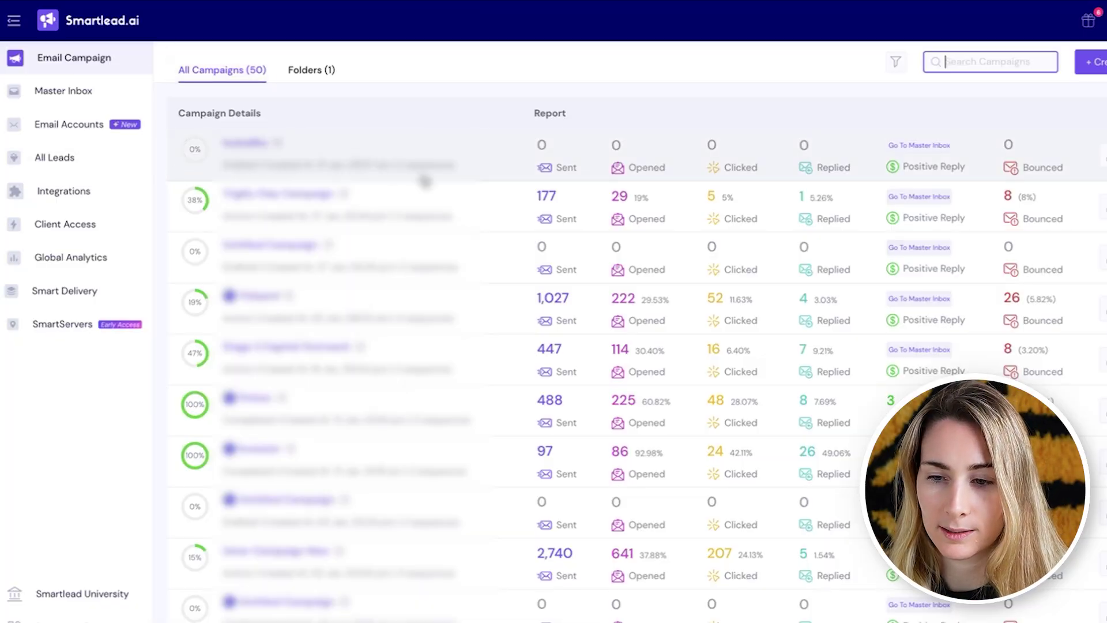
left_click(1093, 62)
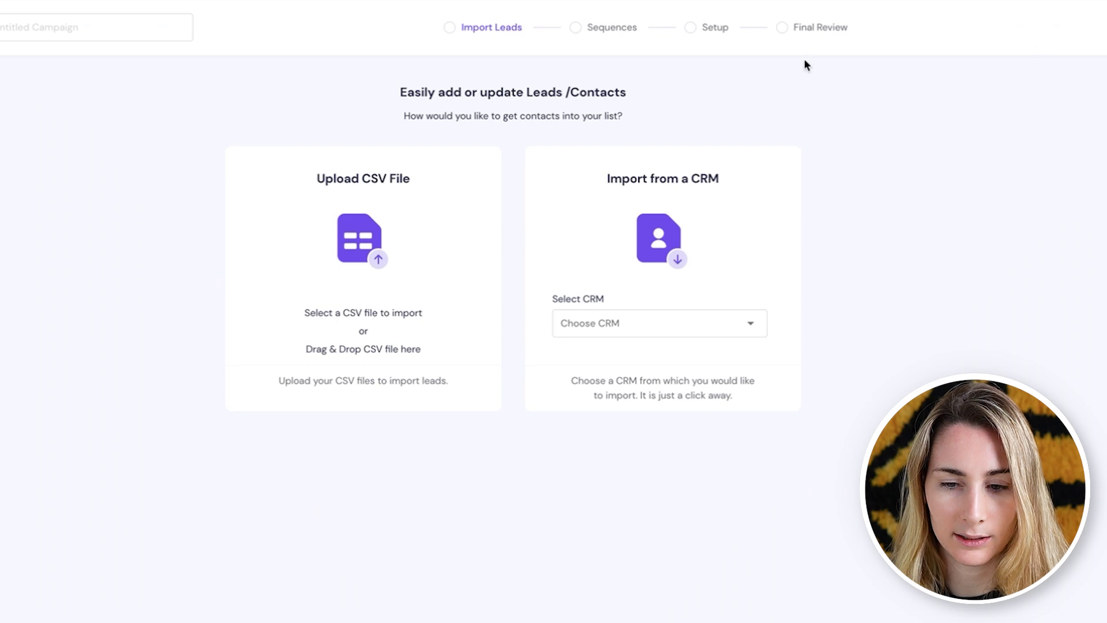
left_click(407, 298)
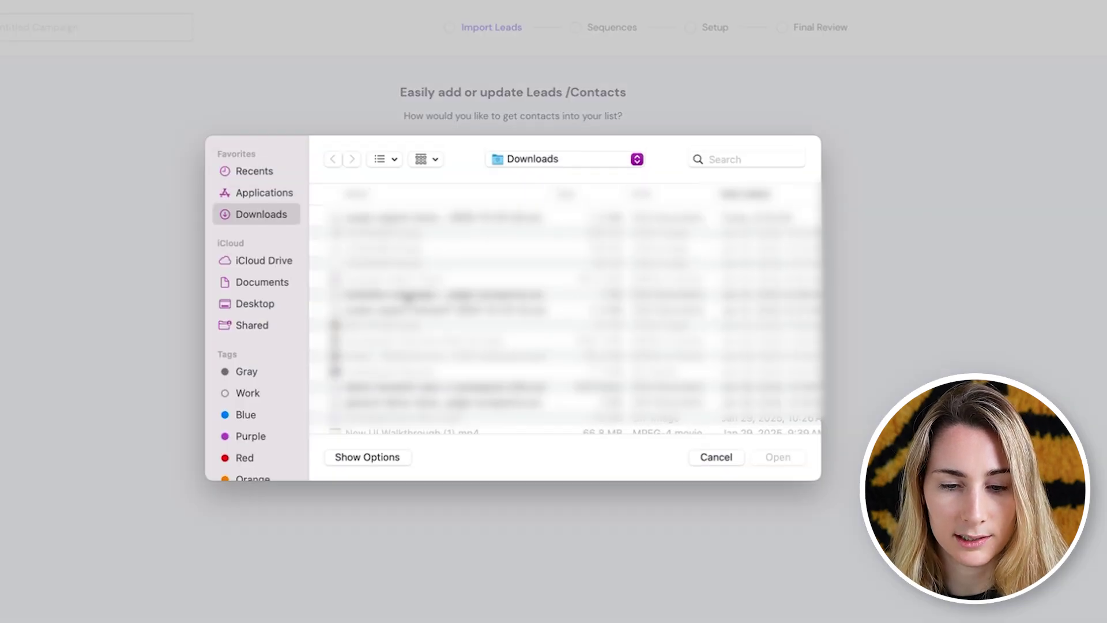
left_click(444, 217)
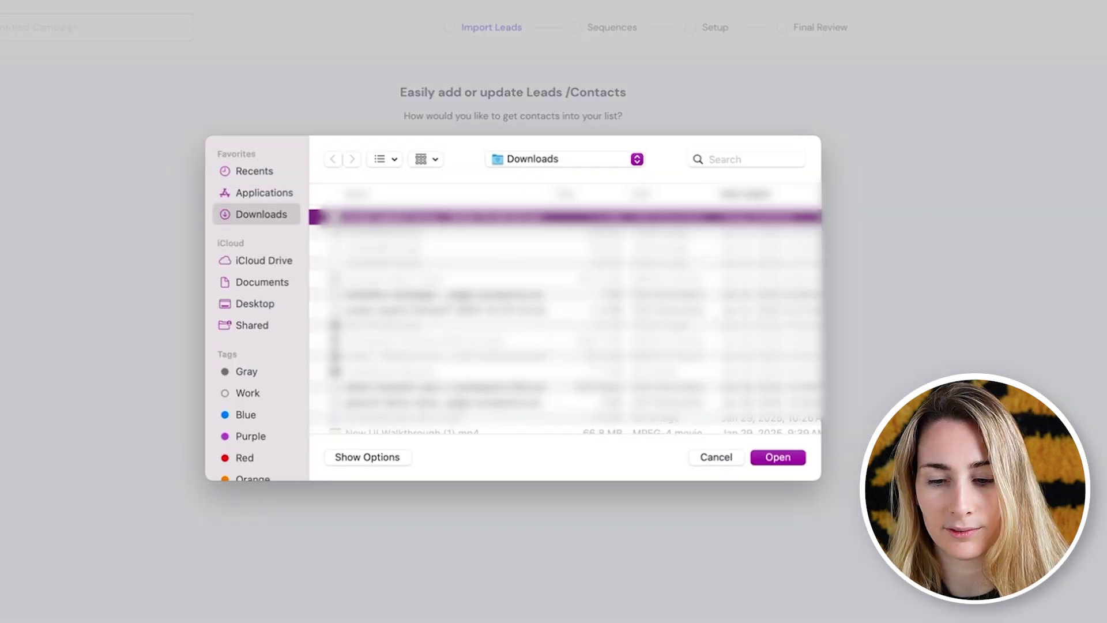
left_click(804, 455)
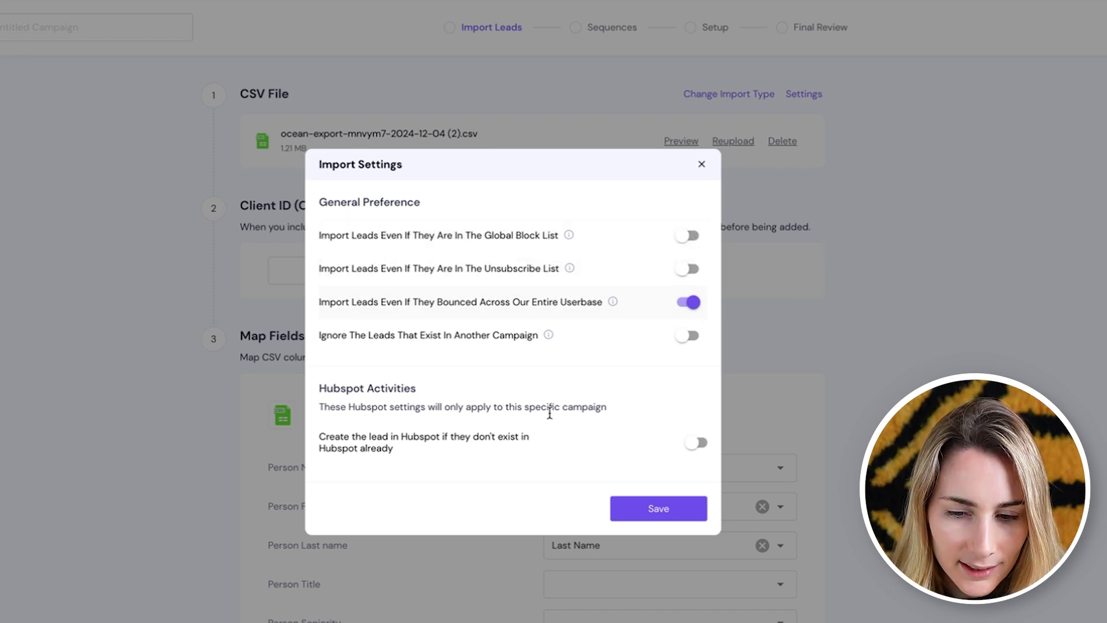
left_click(663, 509)
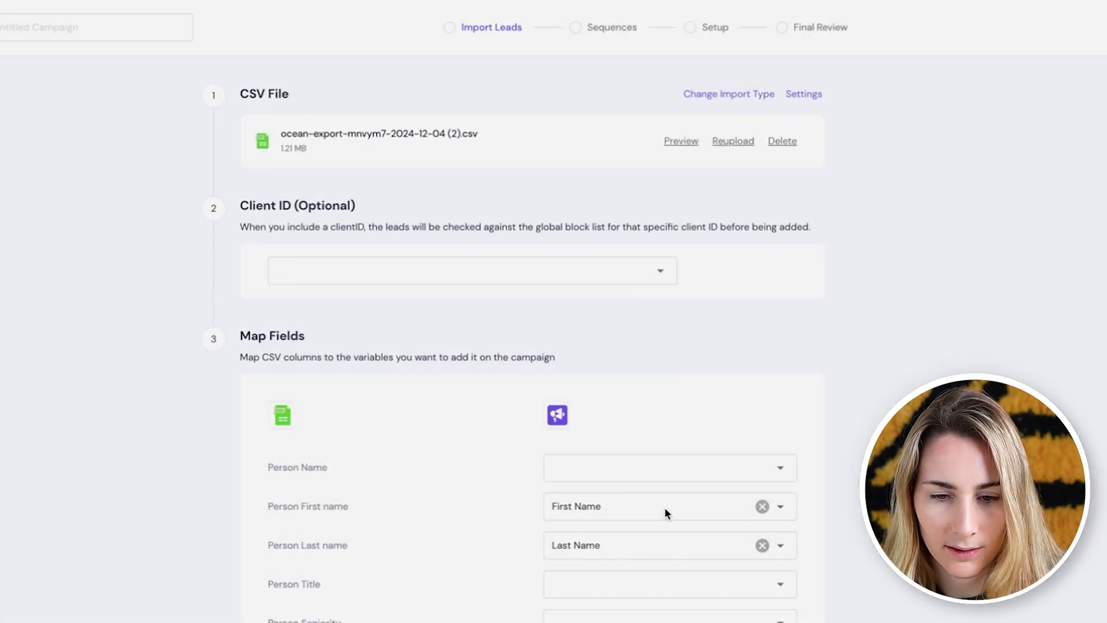
scroll(612, 328, "down", 4)
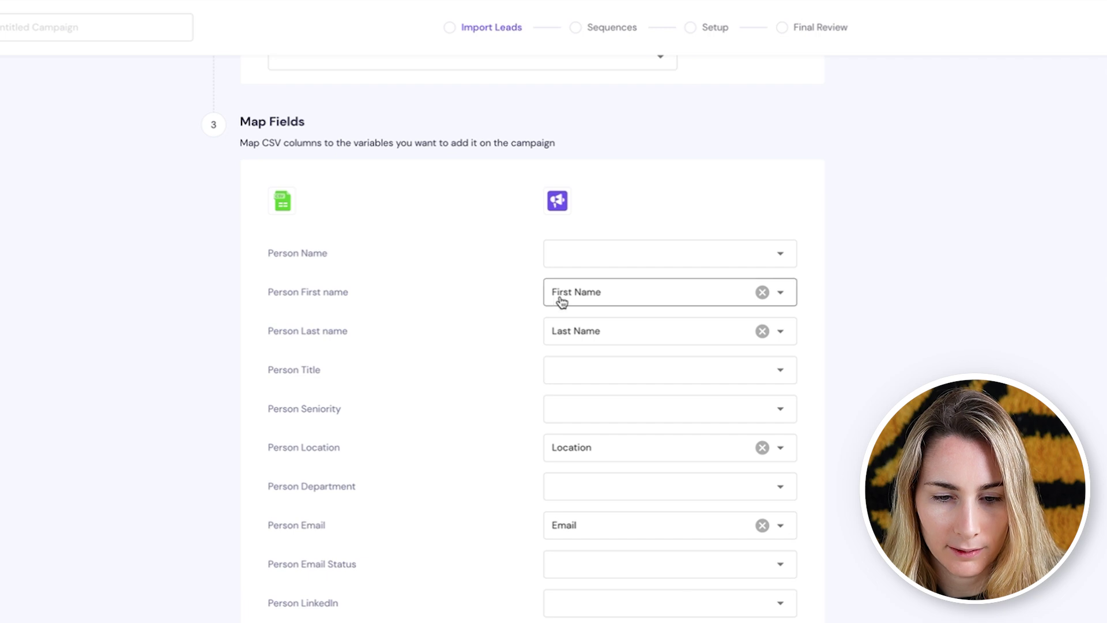
scroll(620, 329, "down", 2)
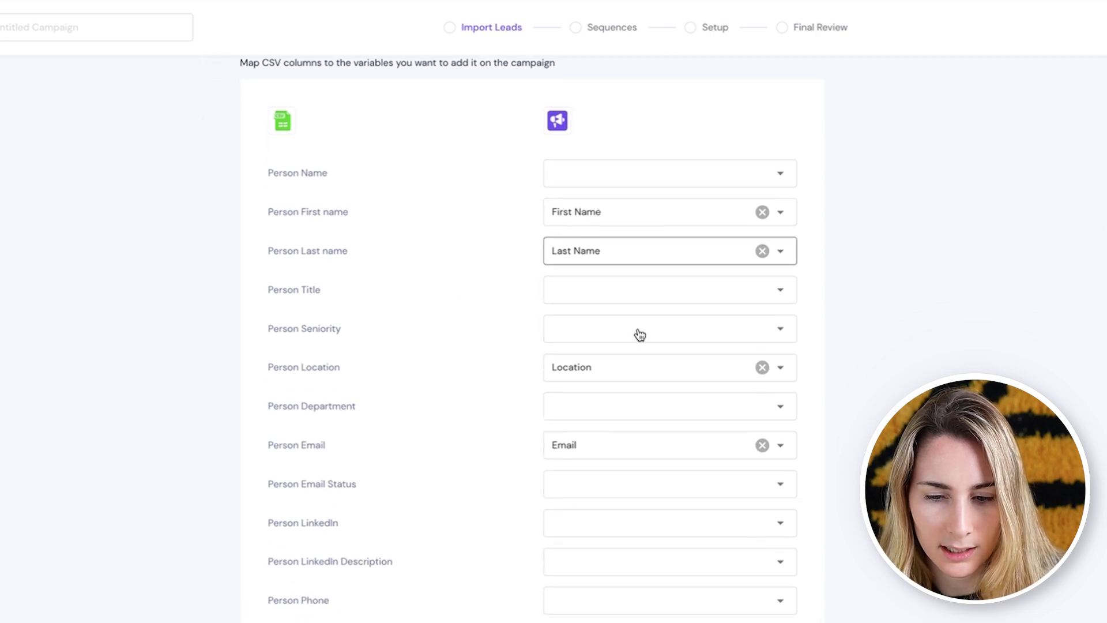
scroll(600, 440, "down", 13)
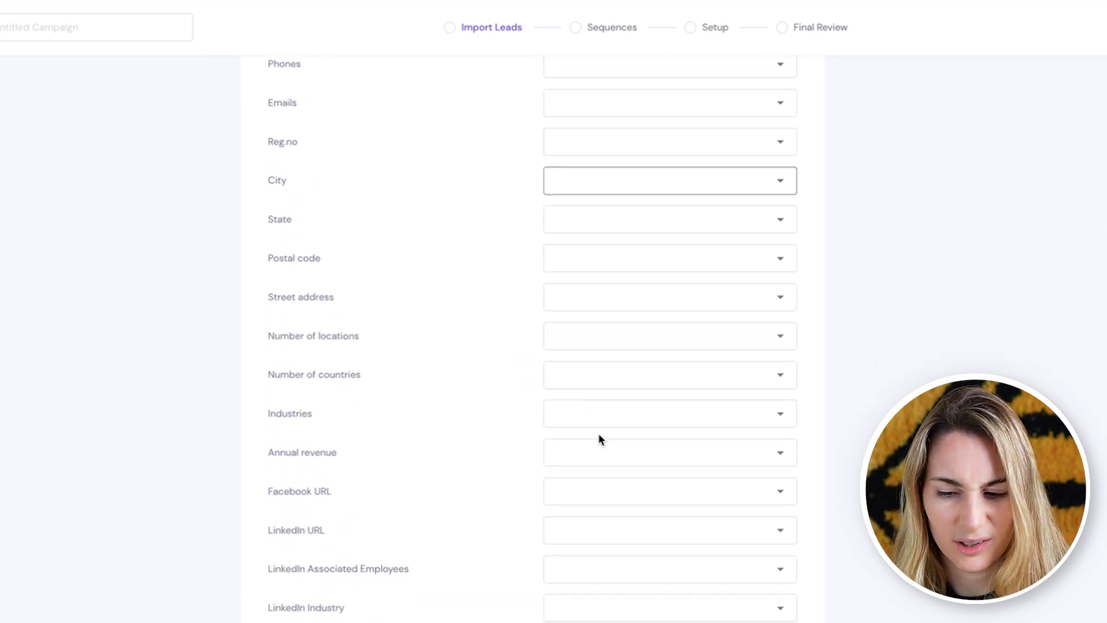
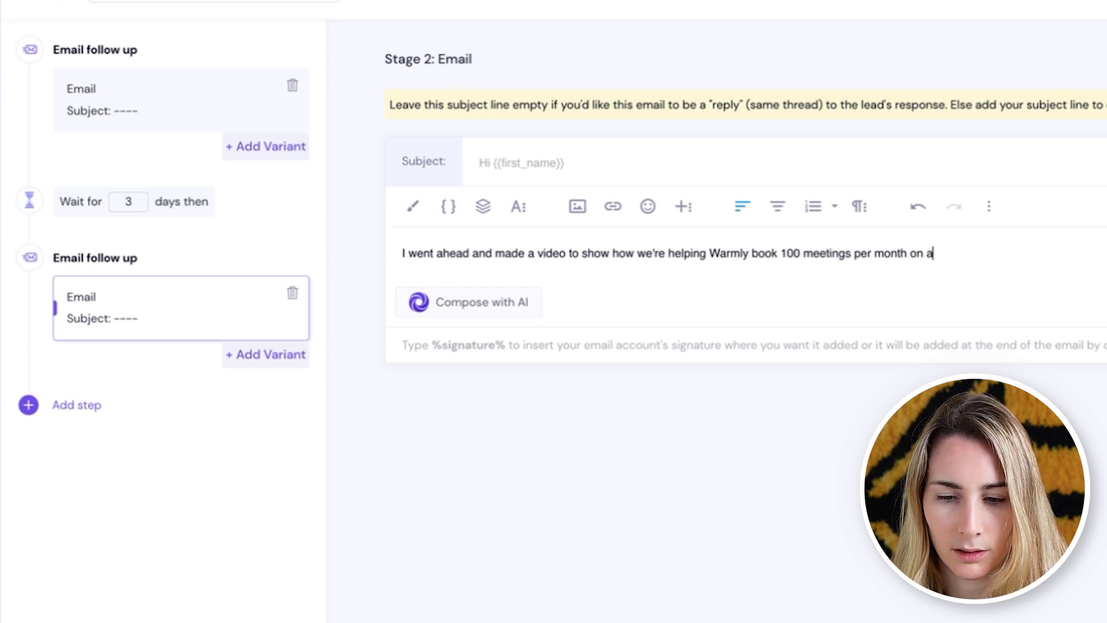
End the second email's opening line with ' -' and leave two blank lines below it
type("-")
key("Return")
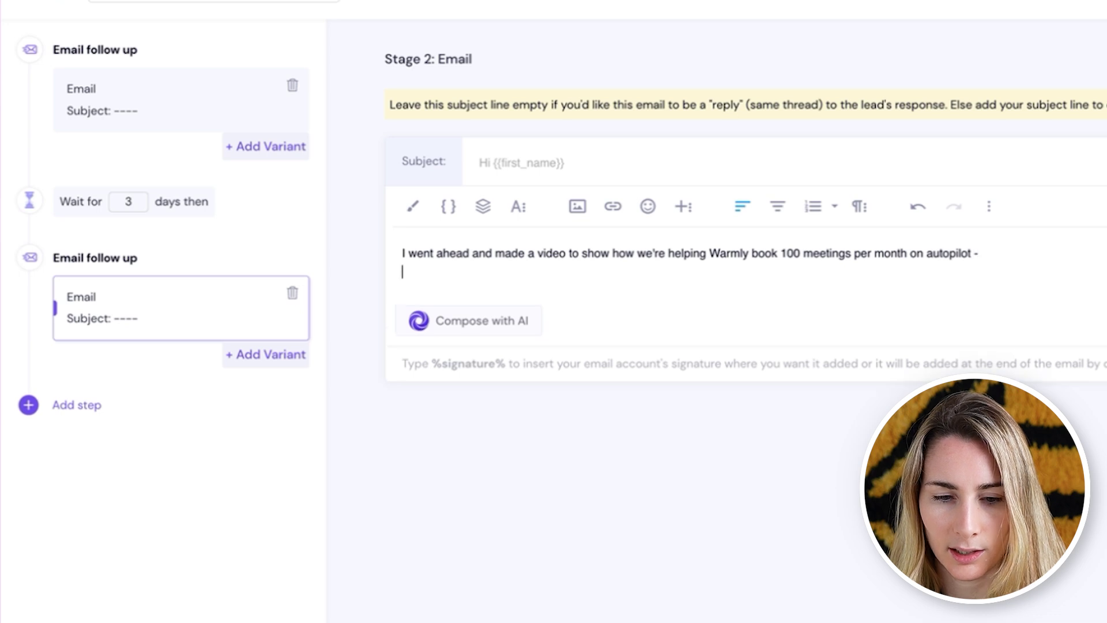
key("Return")
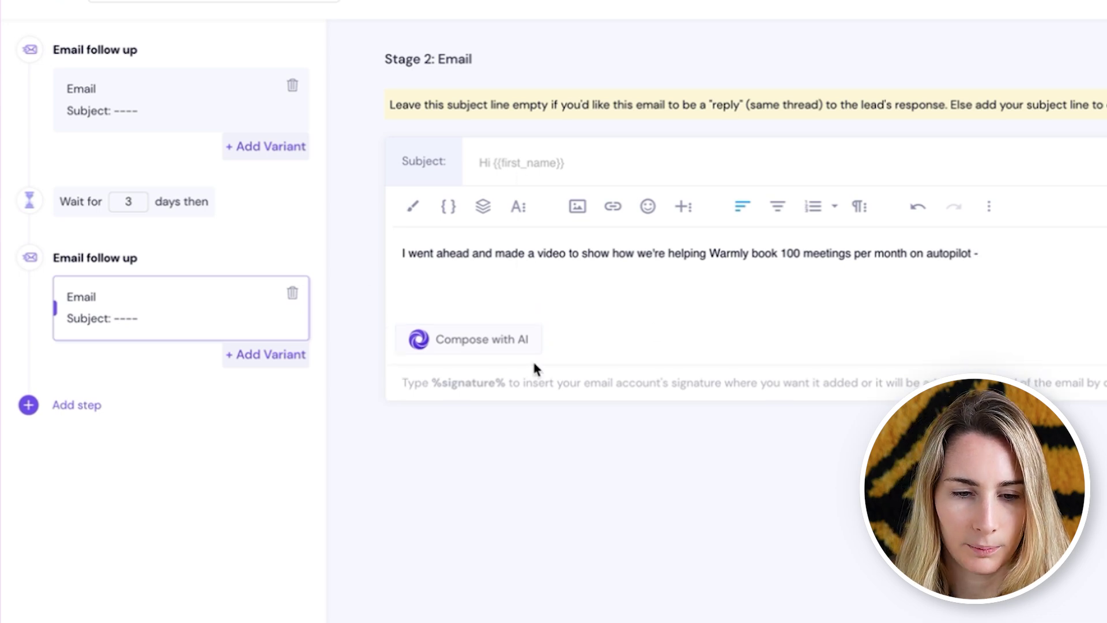
Give the first email the subject 'Warmly question' and replace the Hook line with a question about Warmly
left_click(210, 100)
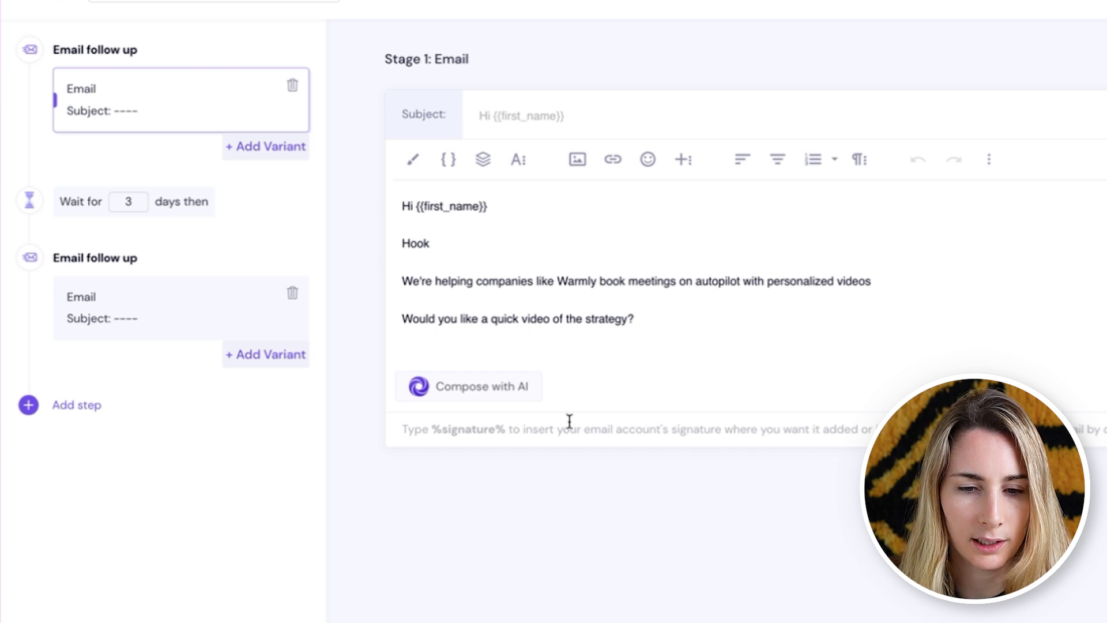
left_click(549, 122)
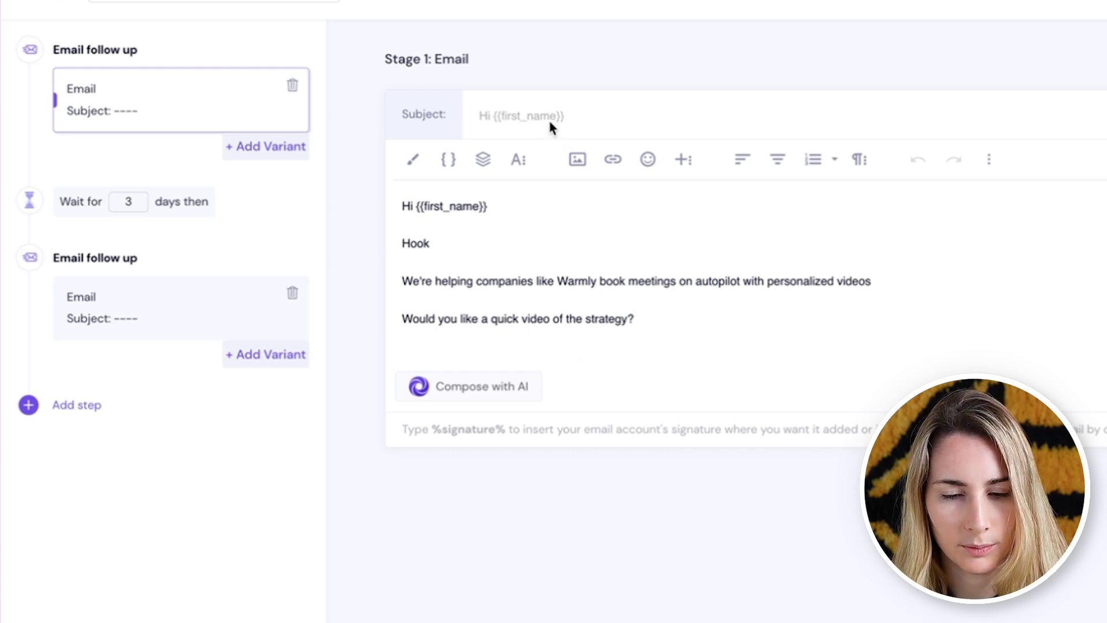
type("Warmly questi")
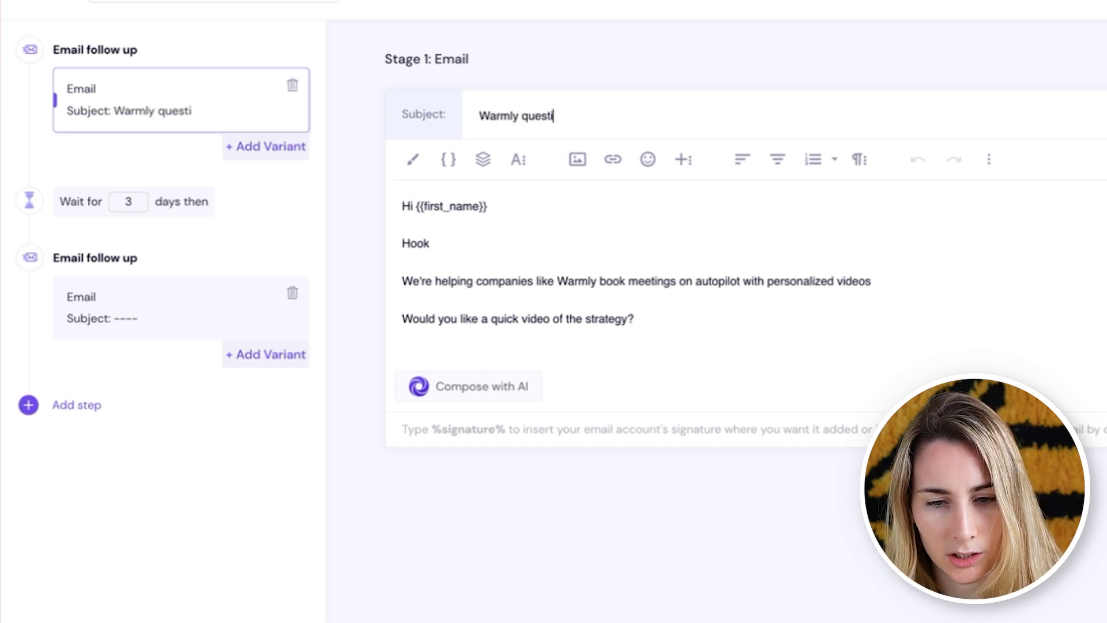
type("on")
left_click_drag(432, 243, 391, 249)
type("Are you familiar with Warmly?")
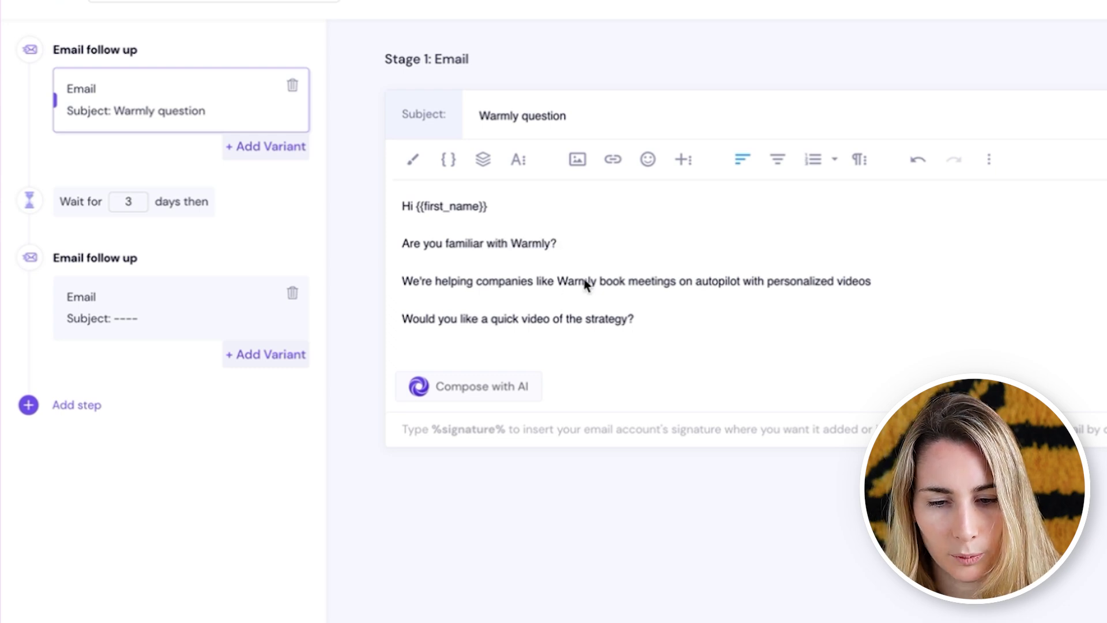
double_click(576, 281)
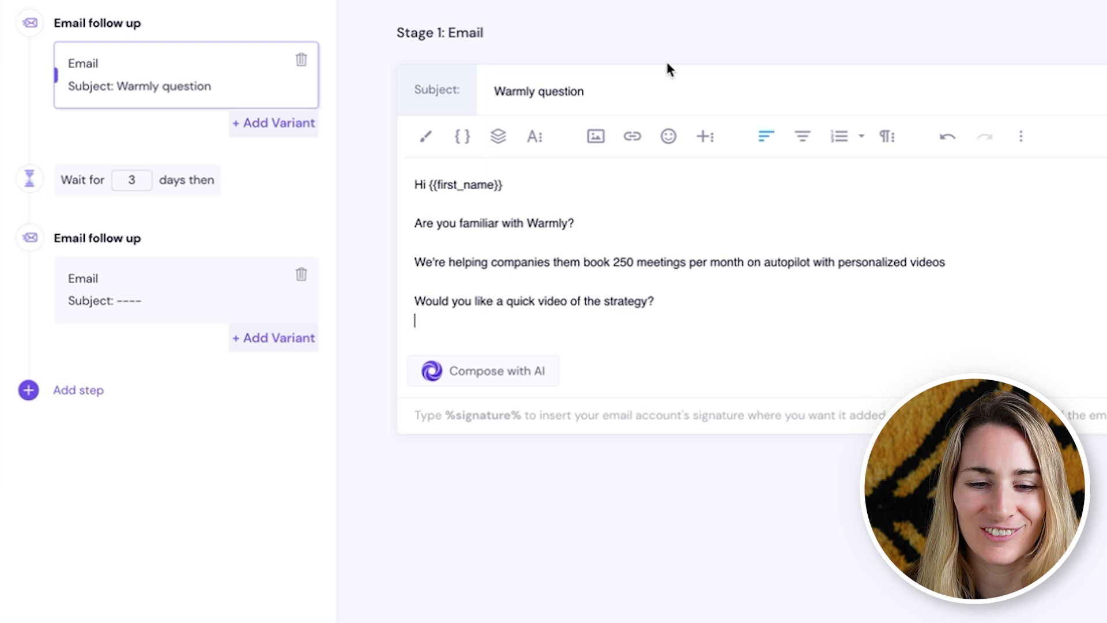
Revise the first email's closing question line, then go back to the second email
left_click(630, 93)
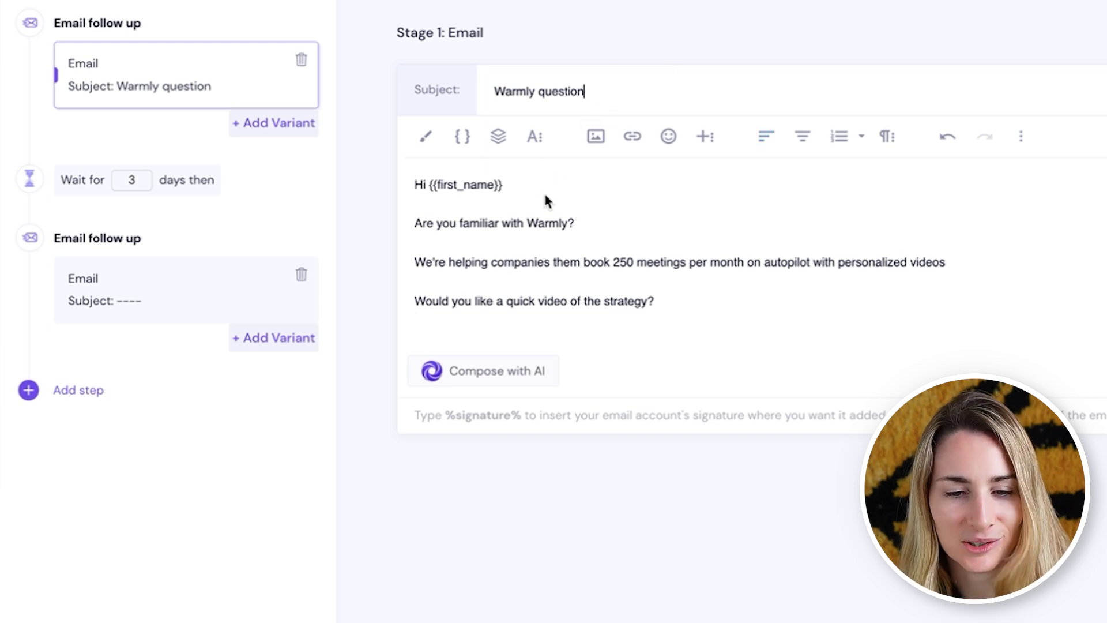
left_click(634, 284)
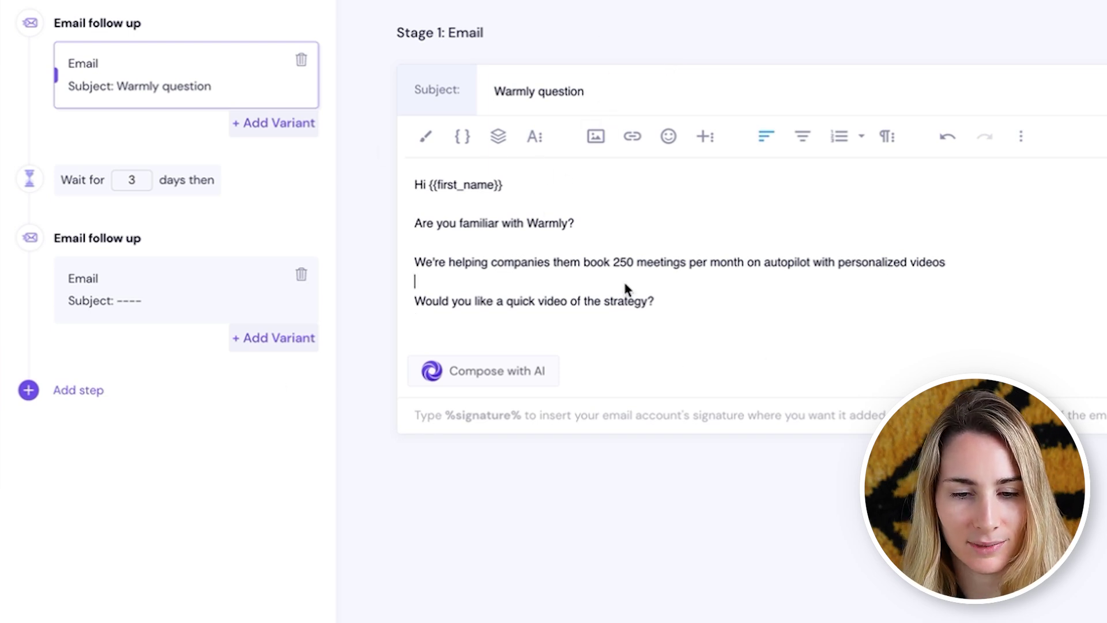
left_click(620, 316)
double_click(608, 307)
triple_click(611, 307)
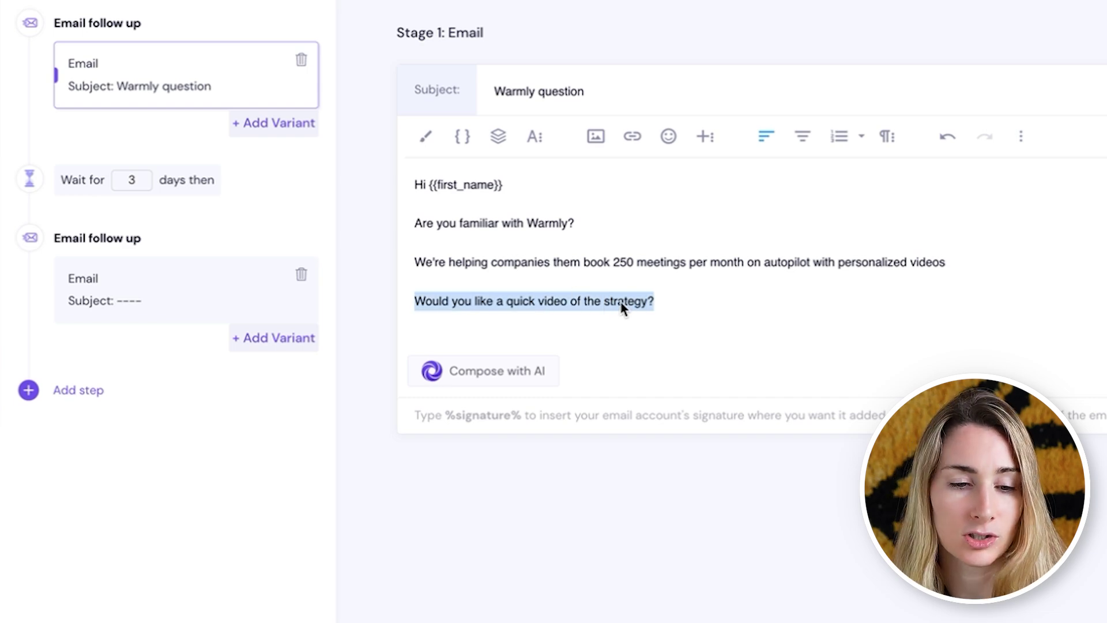
left_click(195, 276)
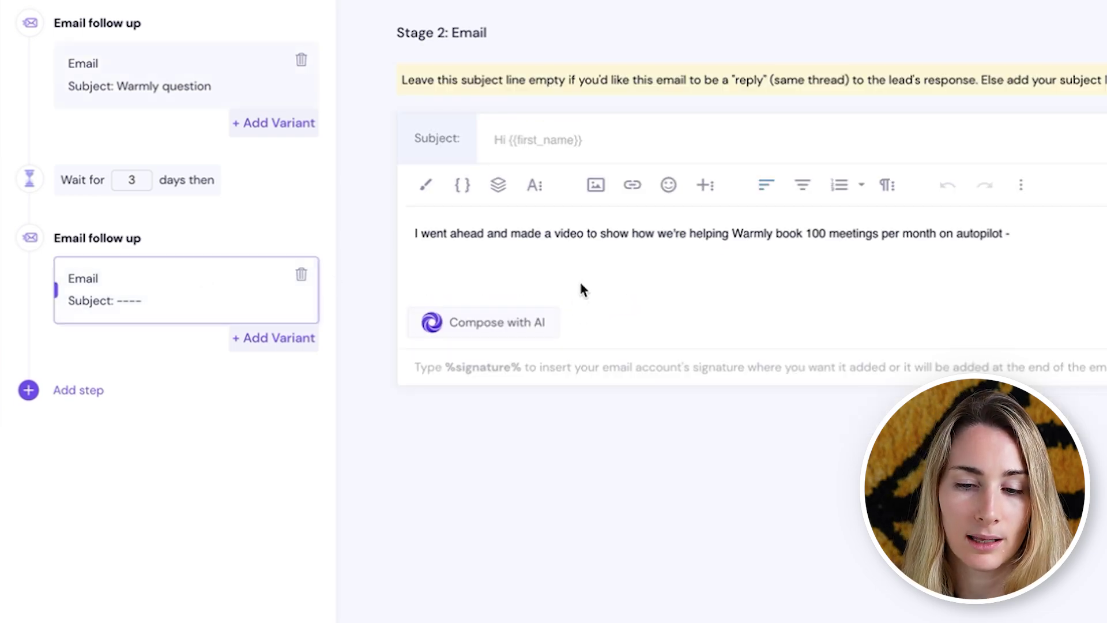
Add a ' -' line to email 2, then preview Sendspark videos for prospects 01–03
key("Return")
key("Return")
type("-")
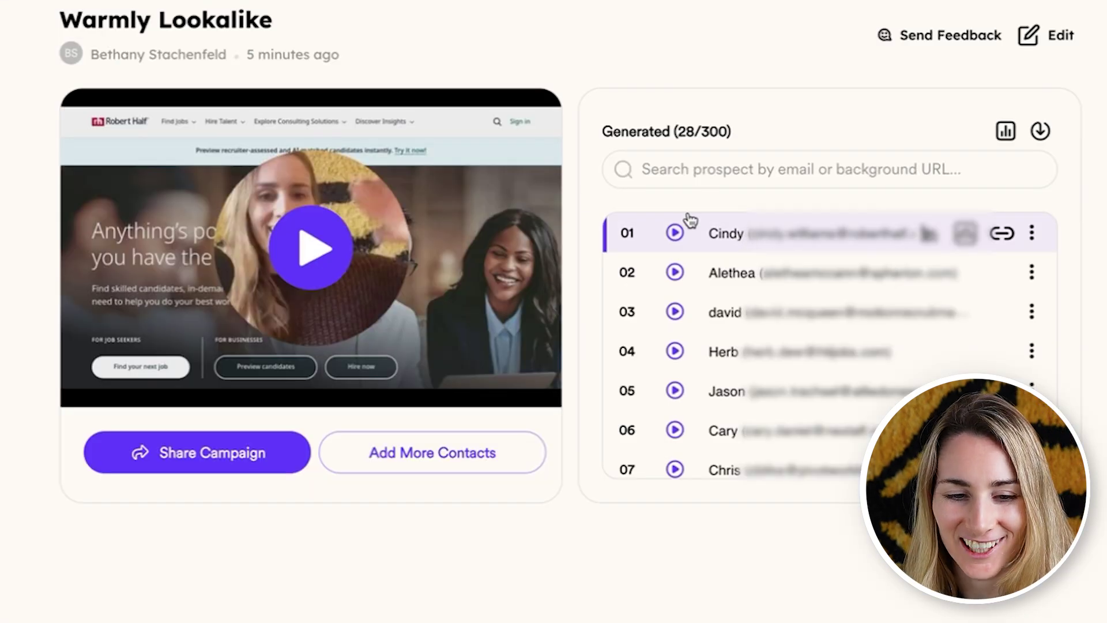
left_click(339, 254)
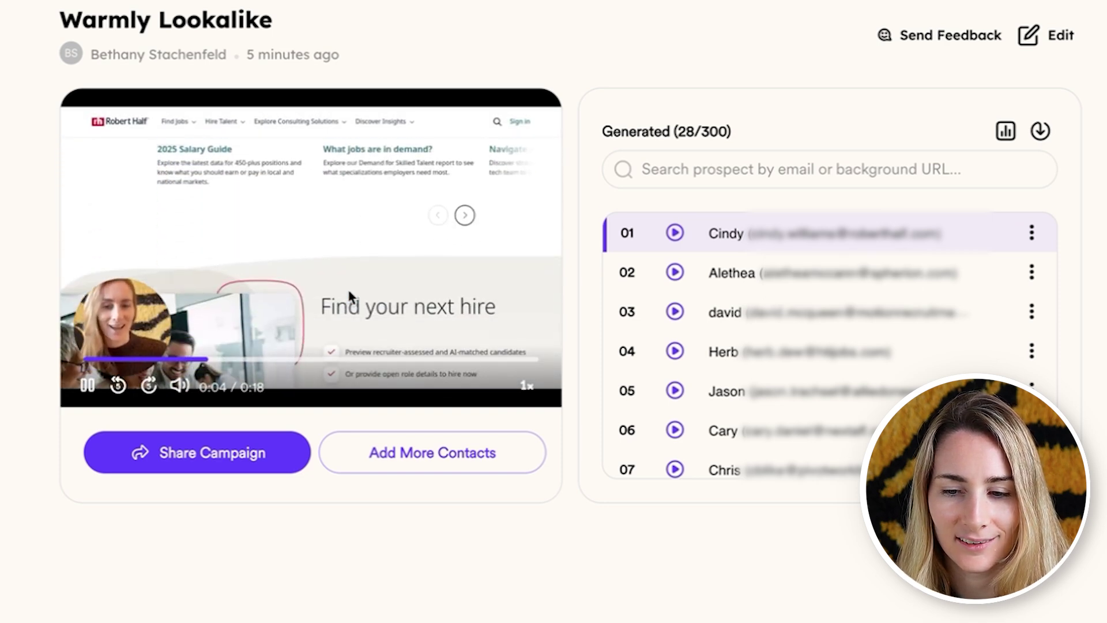
left_click(784, 277)
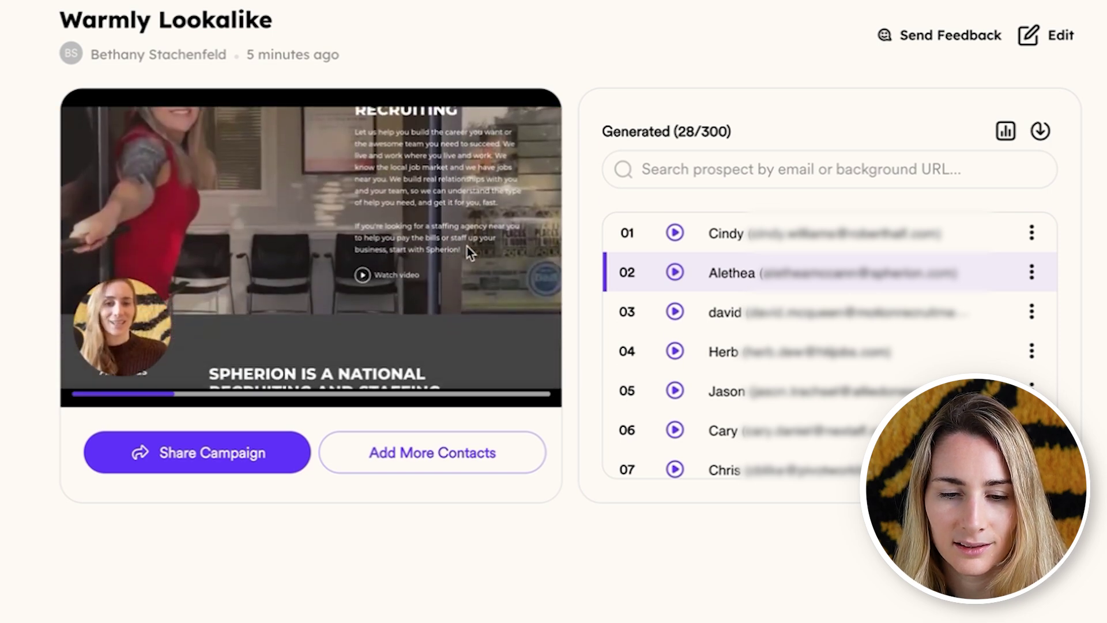
left_click(784, 312)
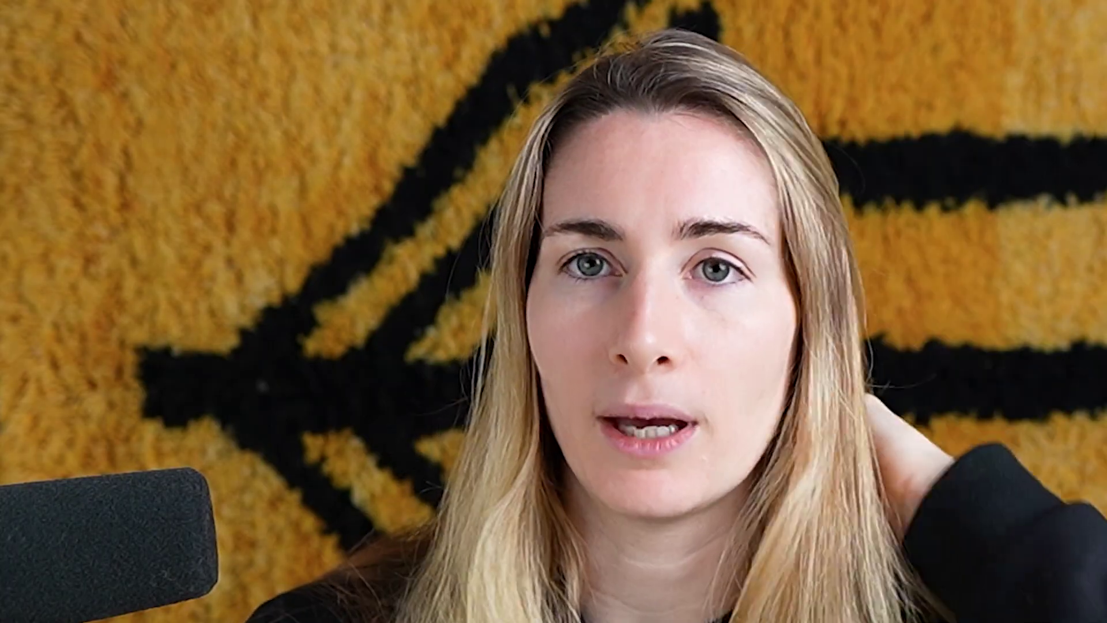
Search Sendspark's Share Campaign options for the Smartlead snippet
type("a")
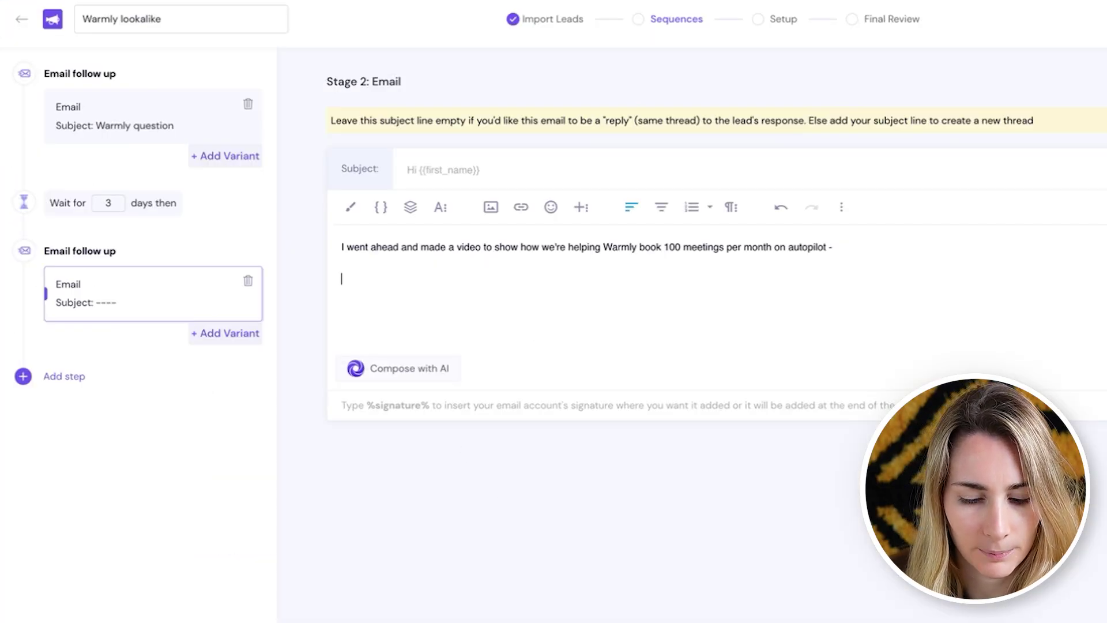
Paste the Sendspark video snippet into email 2, with 'Watch video on Sendspark' on its own line
key("ctrl+v")
left_click(607, 418)
key("Return")
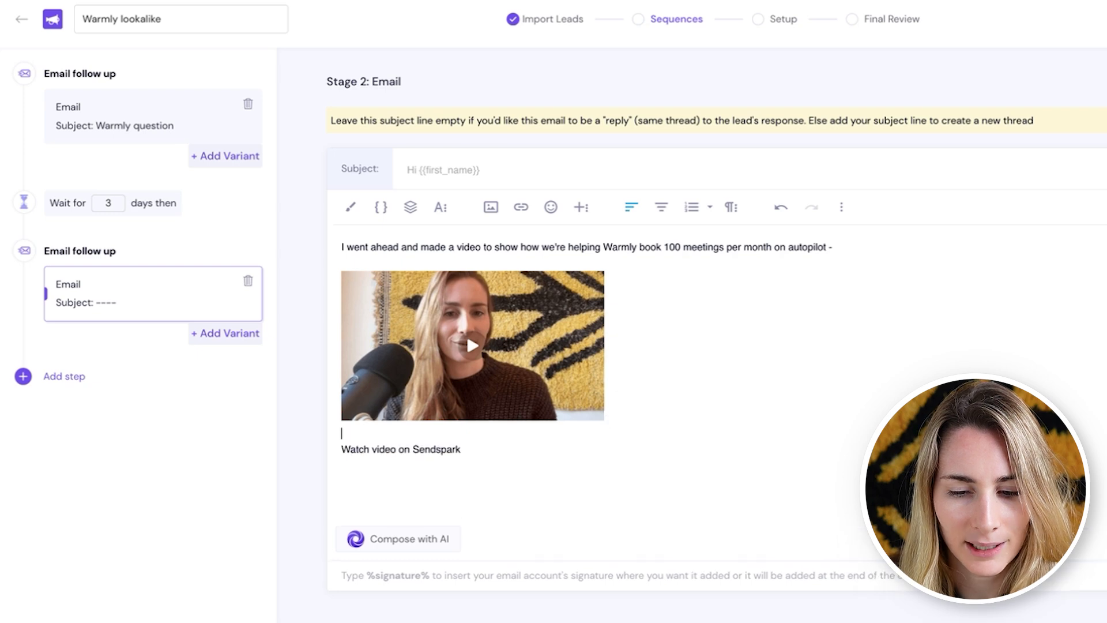
key("BackSpace")
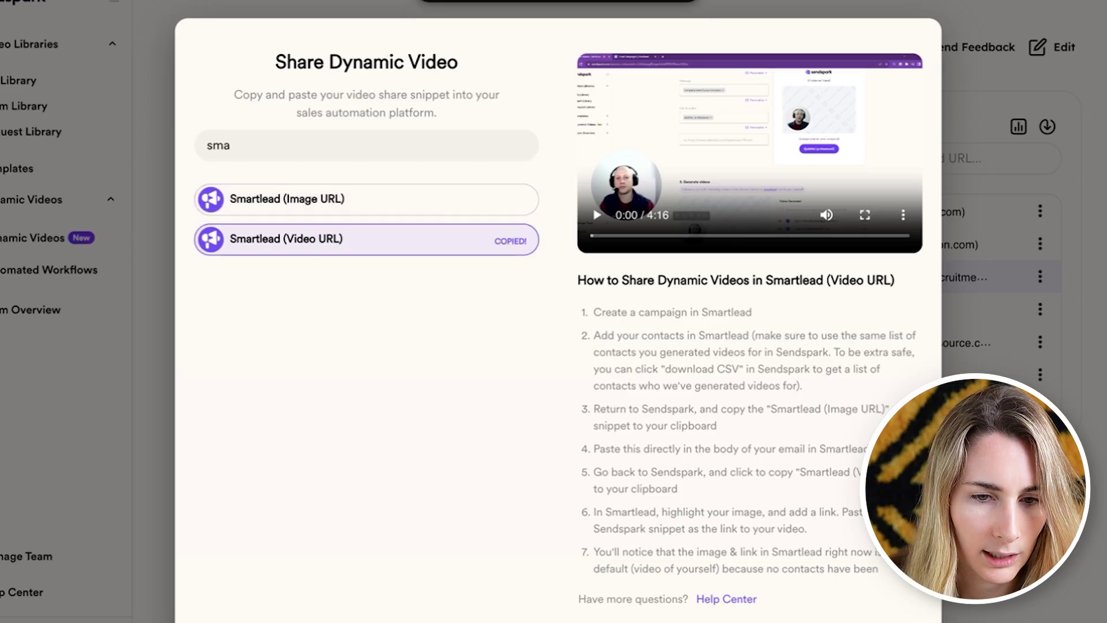
Link both the video thumbnail and the 'Watch video on Sendspark' line to the Sendspark video URL
left_click(503, 379)
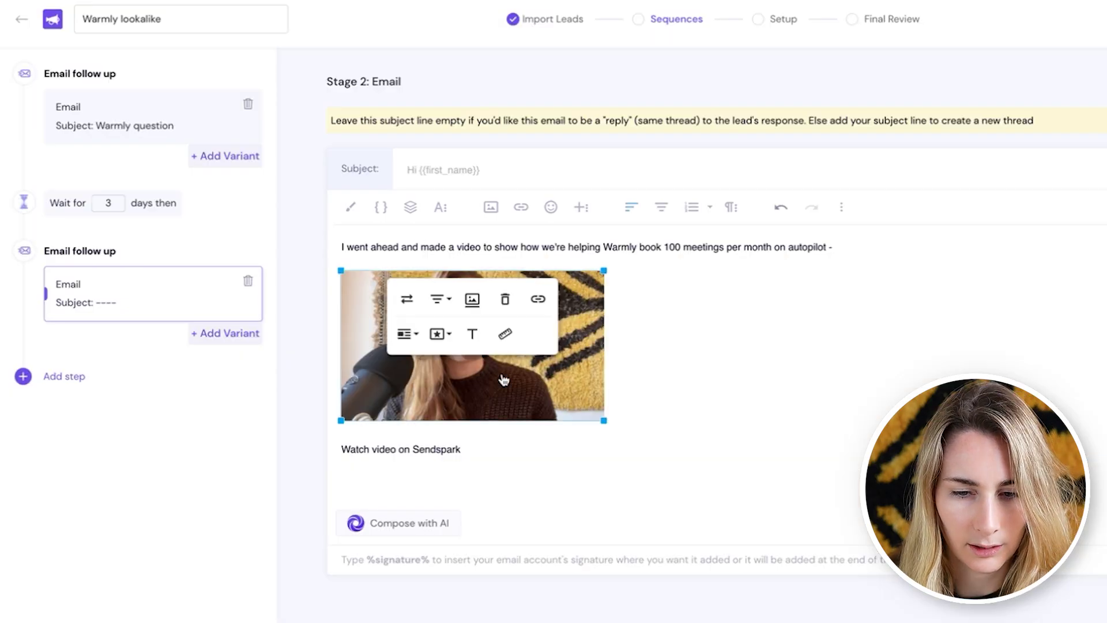
left_click(538, 298)
left_click(616, 297)
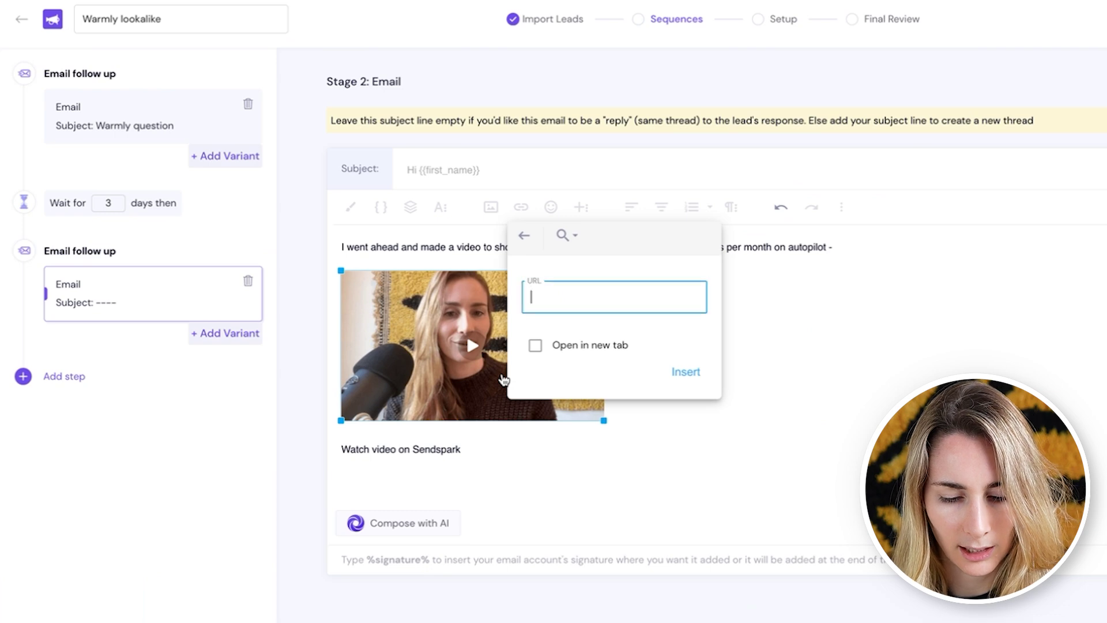
key("ctrl+v")
key("Return")
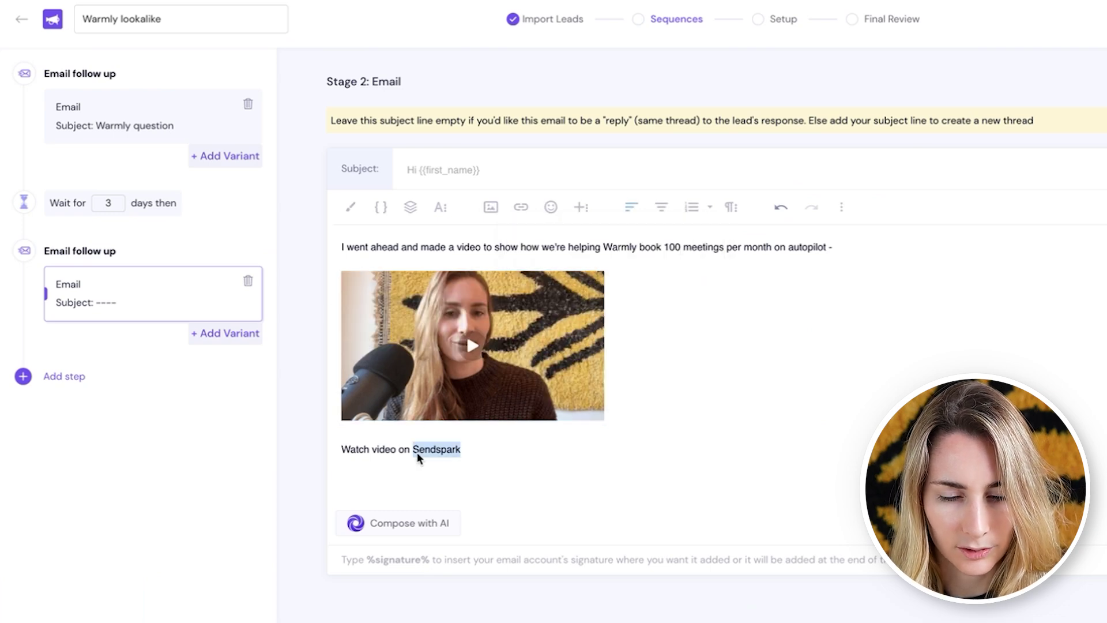
triple_click(417, 452)
key("ctrl+k")
key("ctrl+v")
key("Return")
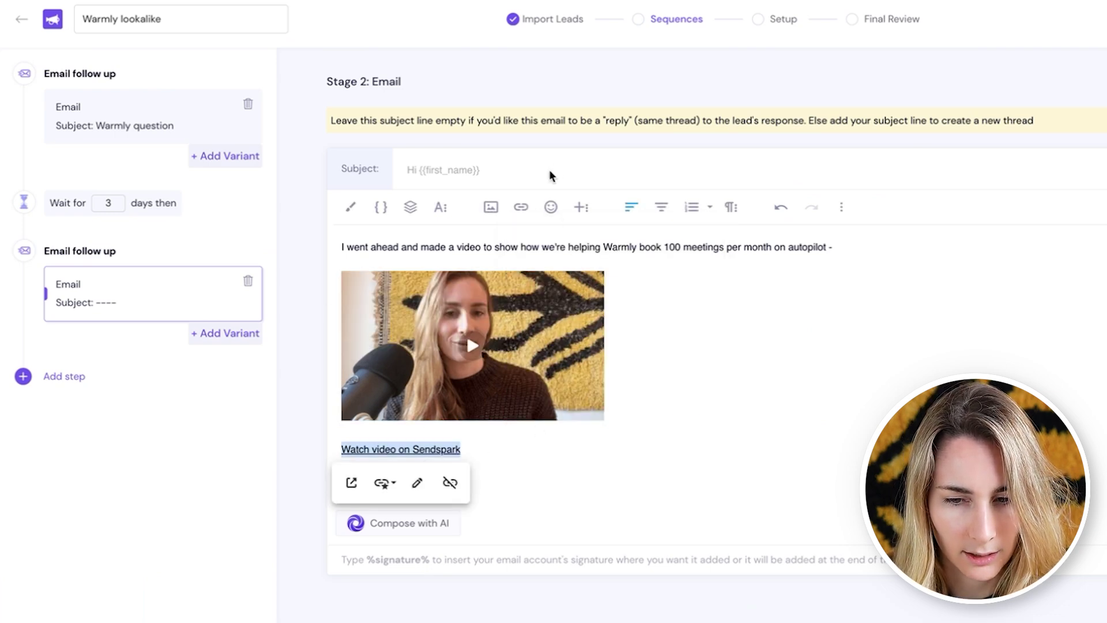
key("Down")
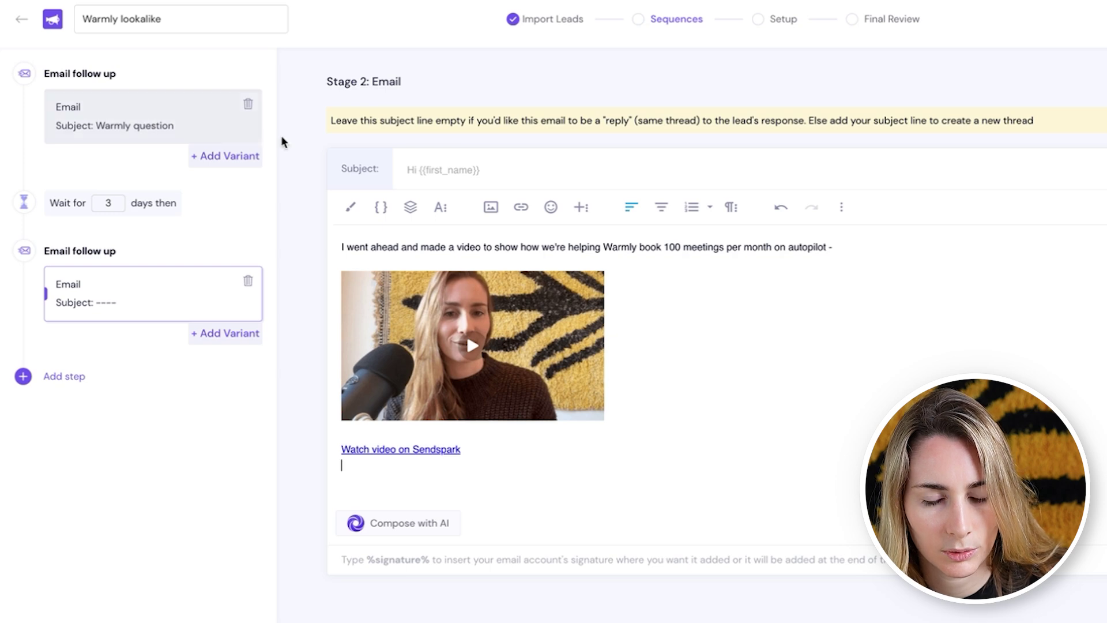
Delete the stray word 'companies' from the first email's body
left_click(211, 110)
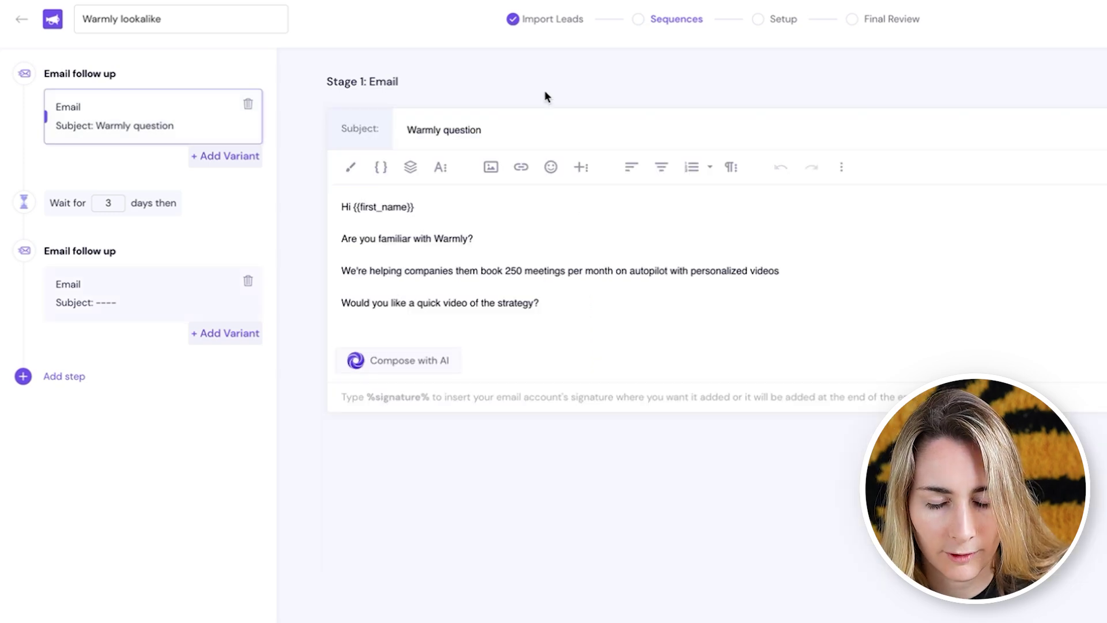
double_click(442, 275)
key("BackSpace")
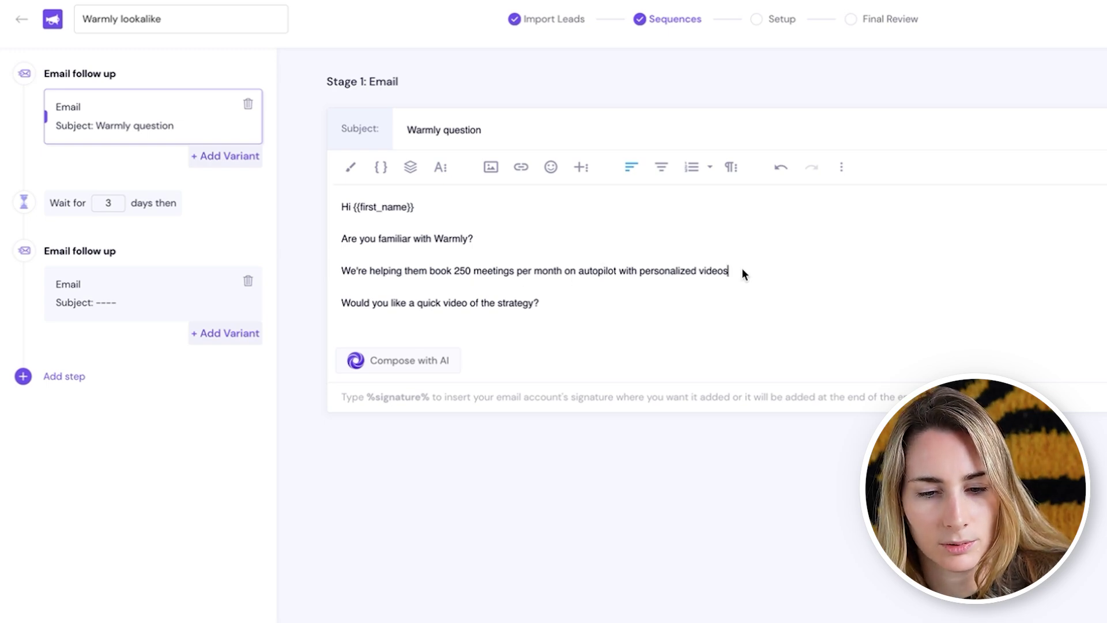
left_click(124, 275)
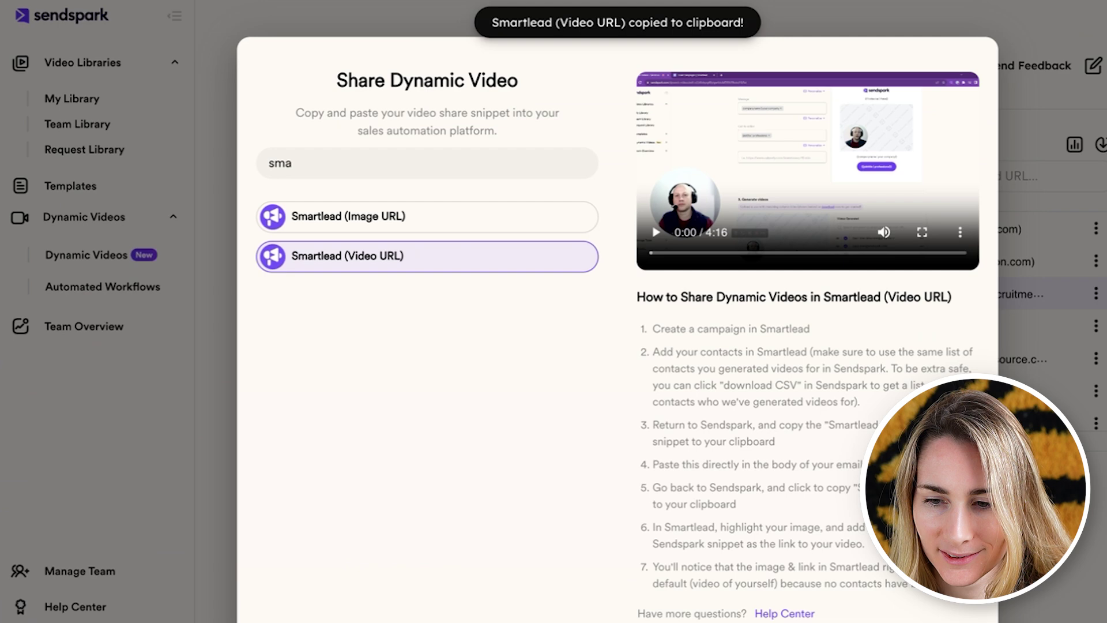
Close Sendspark's share options and look over the Generated prospect videos list
left_click(1033, 259)
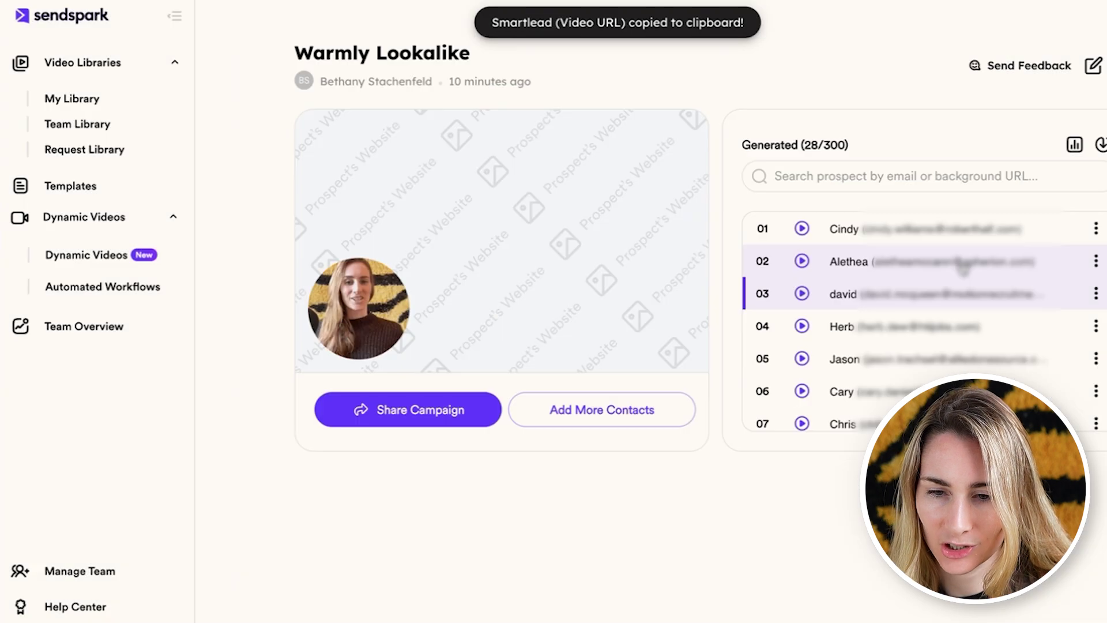
scroll(1015, 321, "down", 2)
scroll(1016, 259, "up", 2)
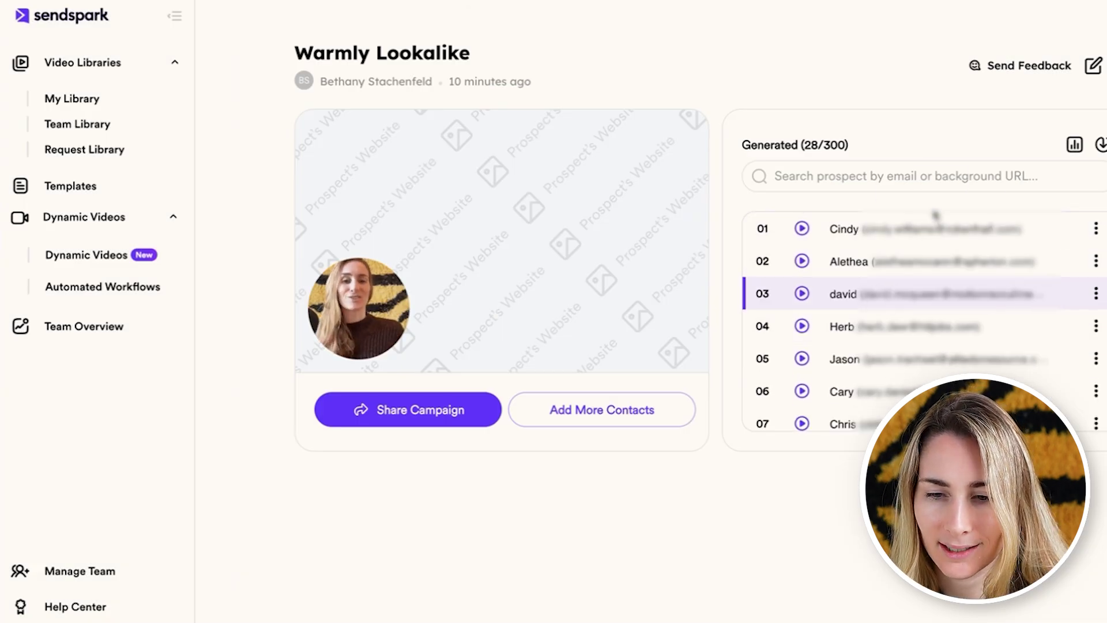
mouse_move(1010, 229)
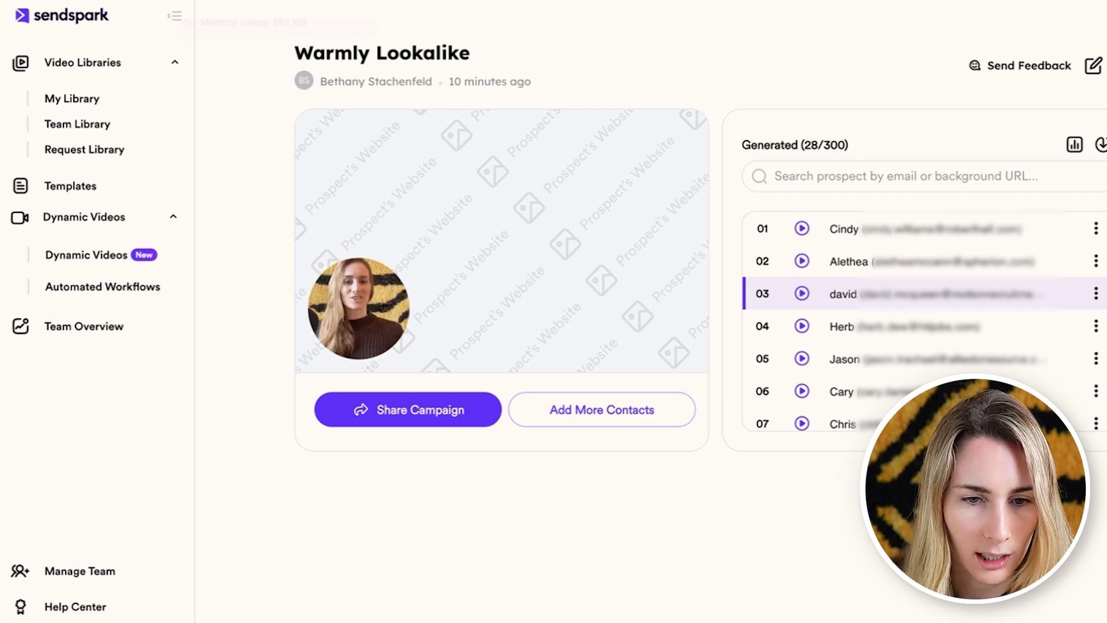
mouse_move(1011, 262)
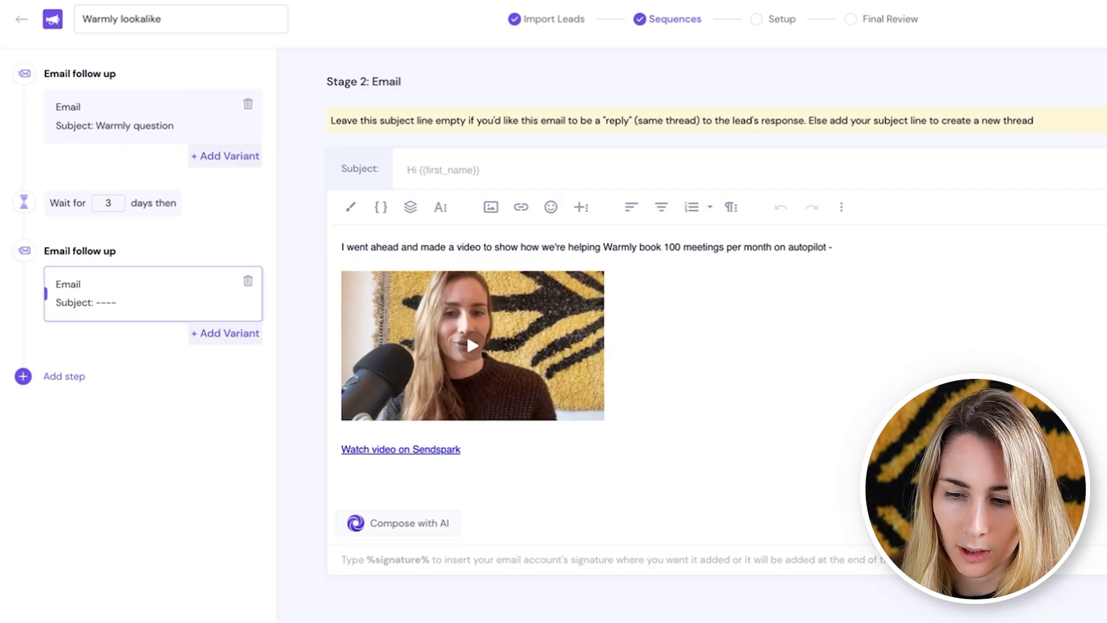
Tick the first nine email accounts in the sender list for the campaign
left_click(752, 101)
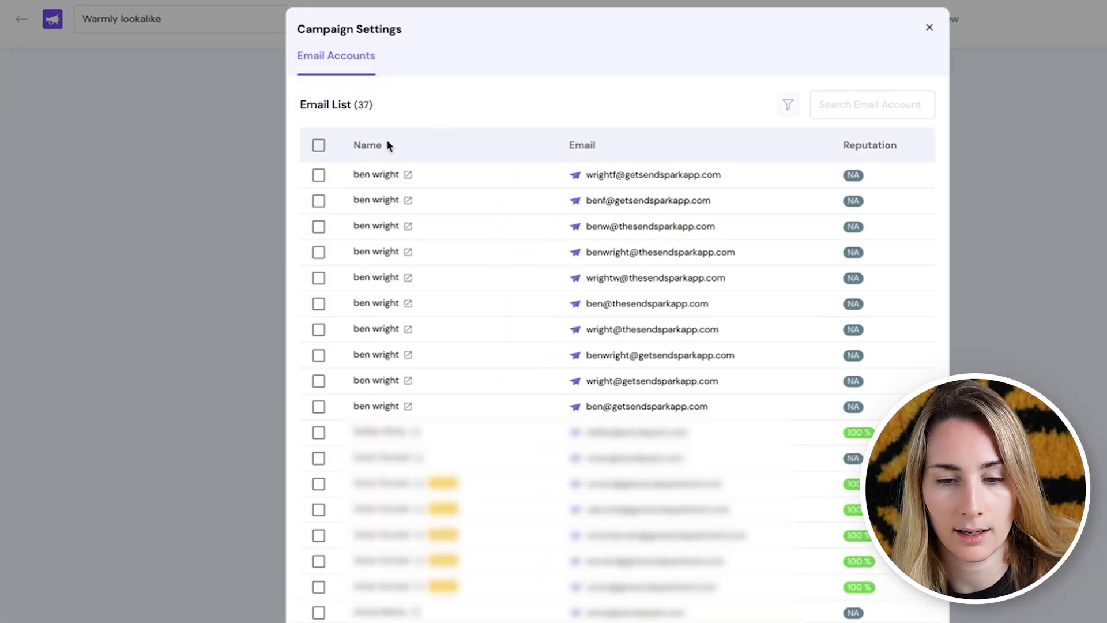
left_click(319, 175)
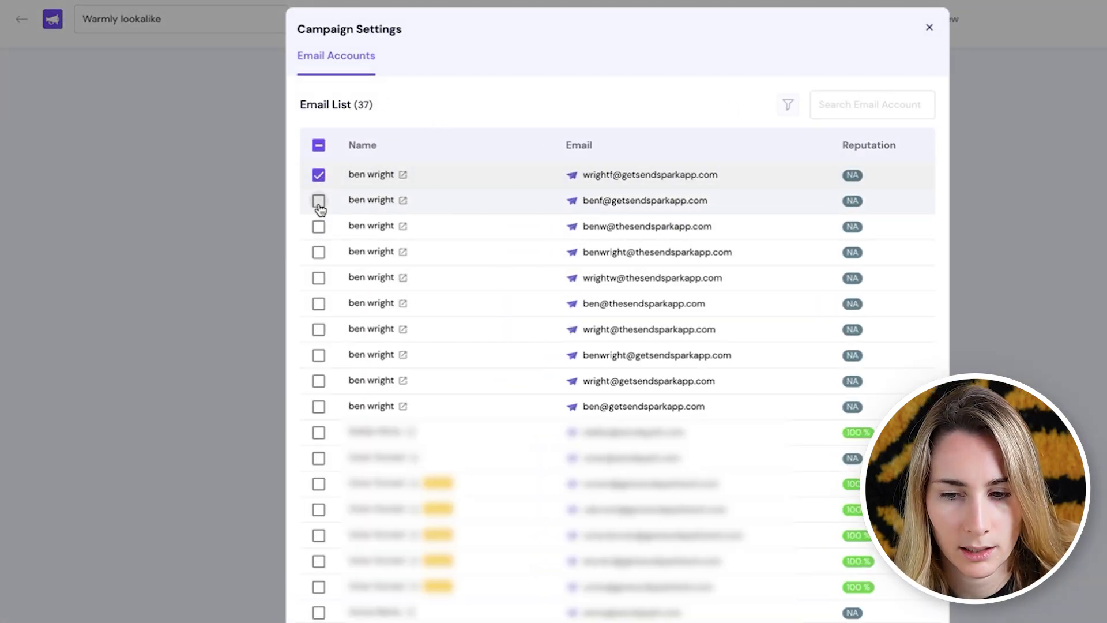
left_click(319, 201)
left_click(319, 227)
left_click(319, 252)
left_click(319, 278)
left_click(319, 304)
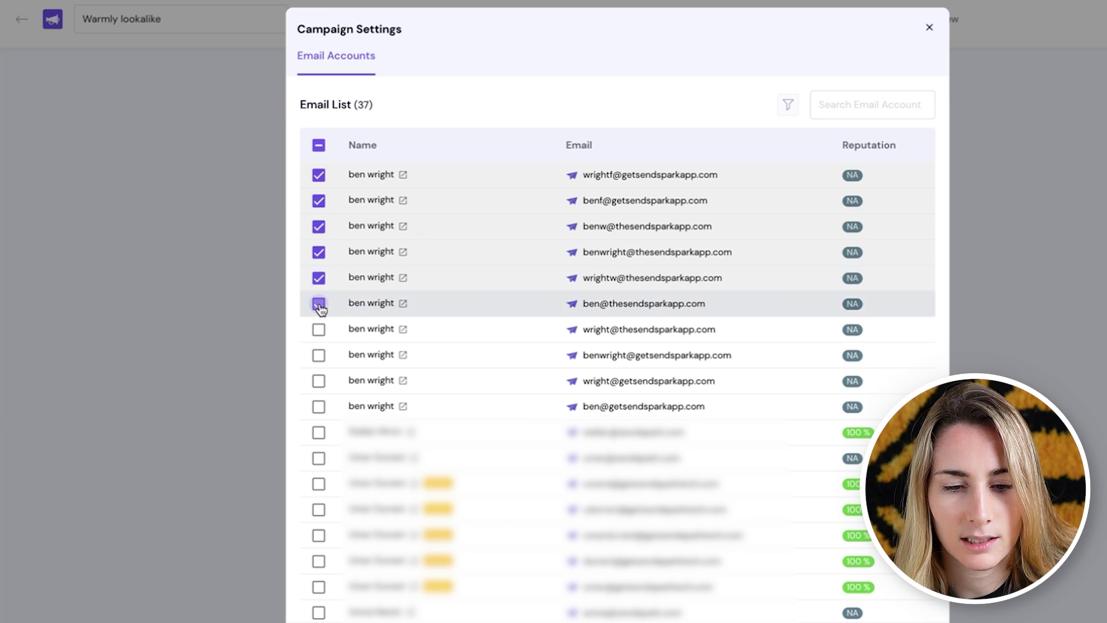
left_click(319, 329)
left_click(319, 355)
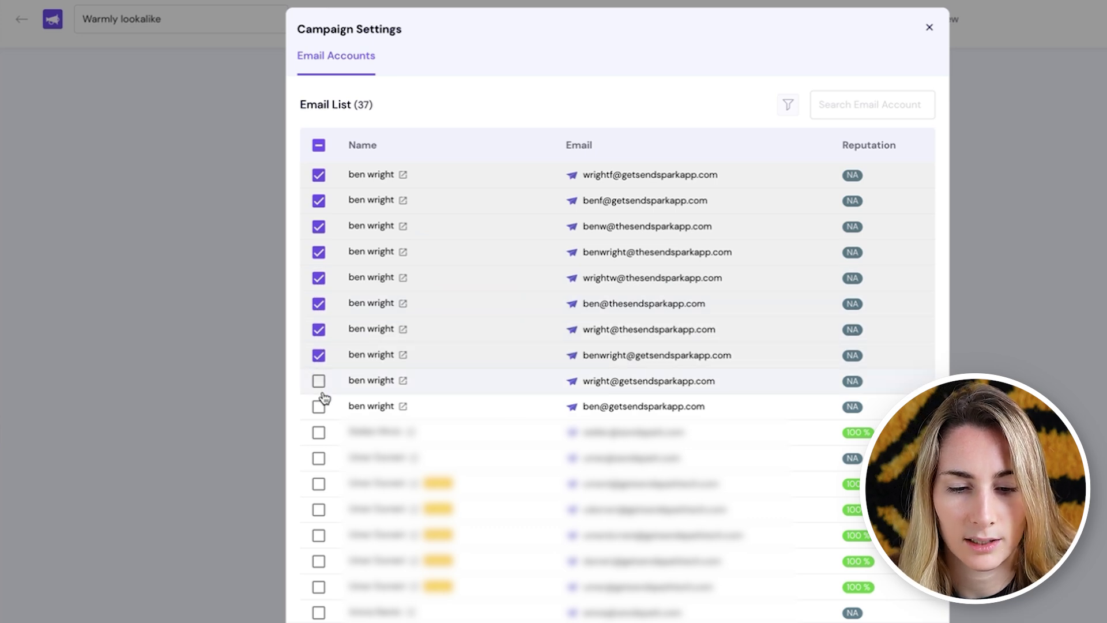
left_click(319, 381)
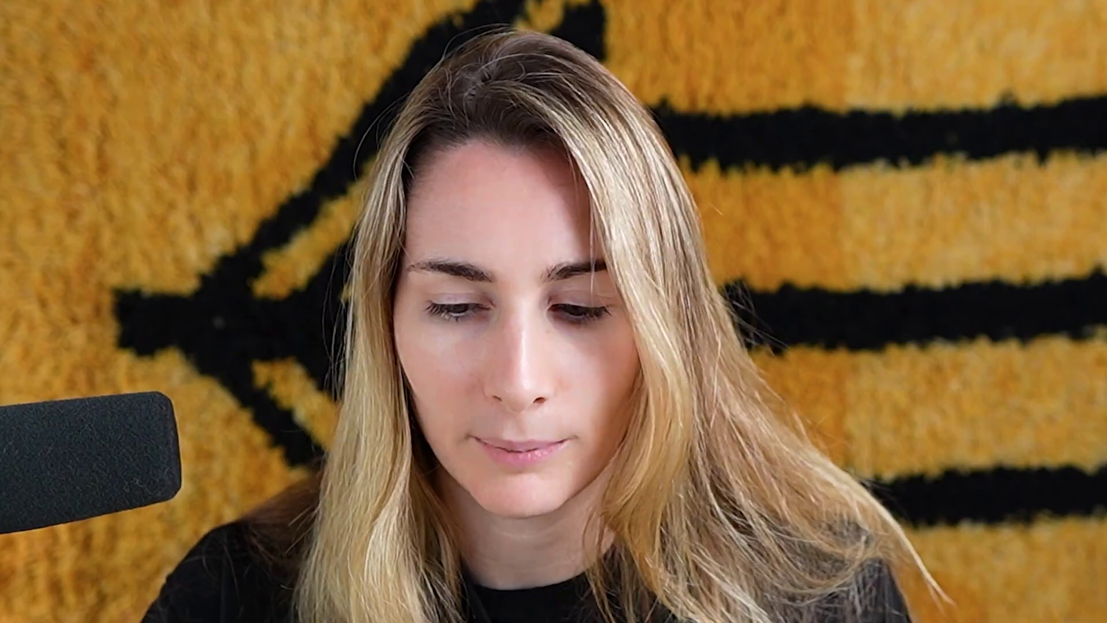
Schedule the campaign in the America/New York time zone starting February 4, and save
left_click(750, 193)
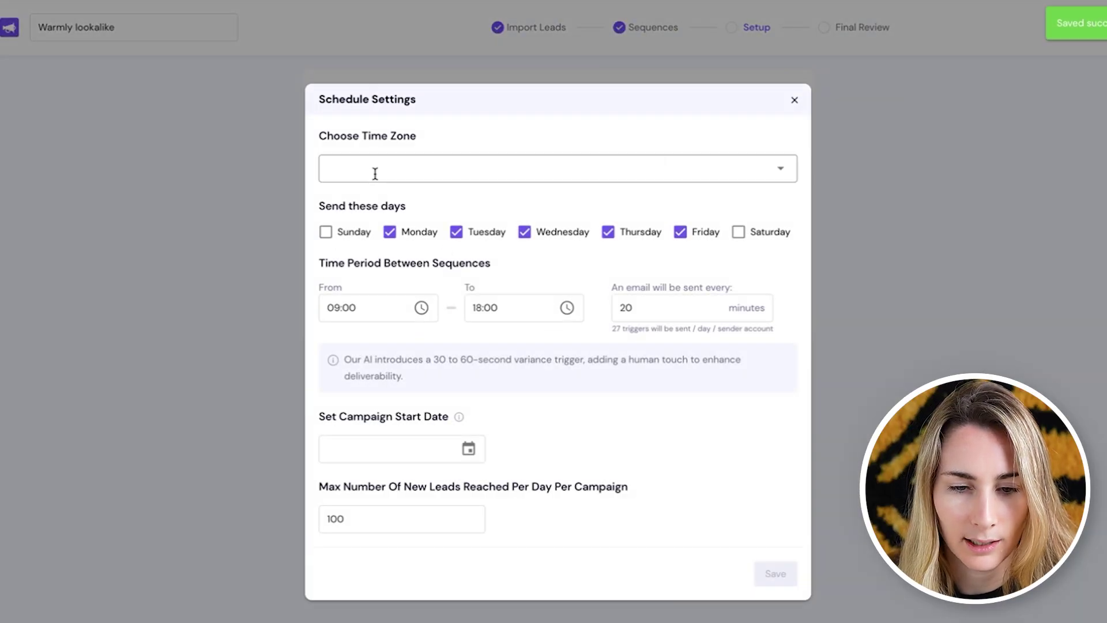
left_click(376, 172)
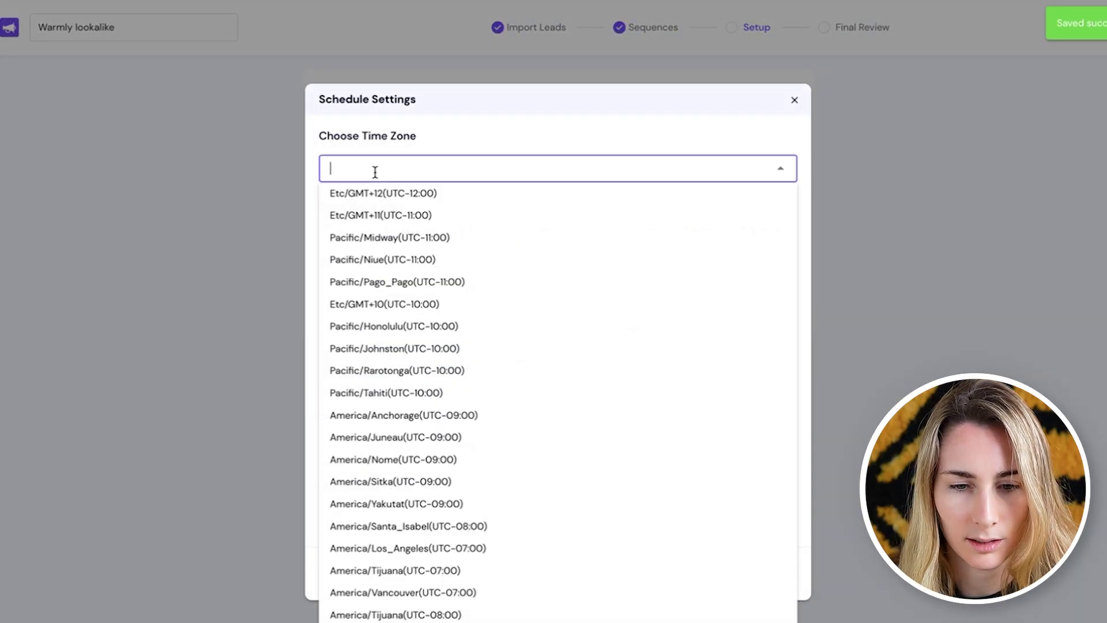
type("new york")
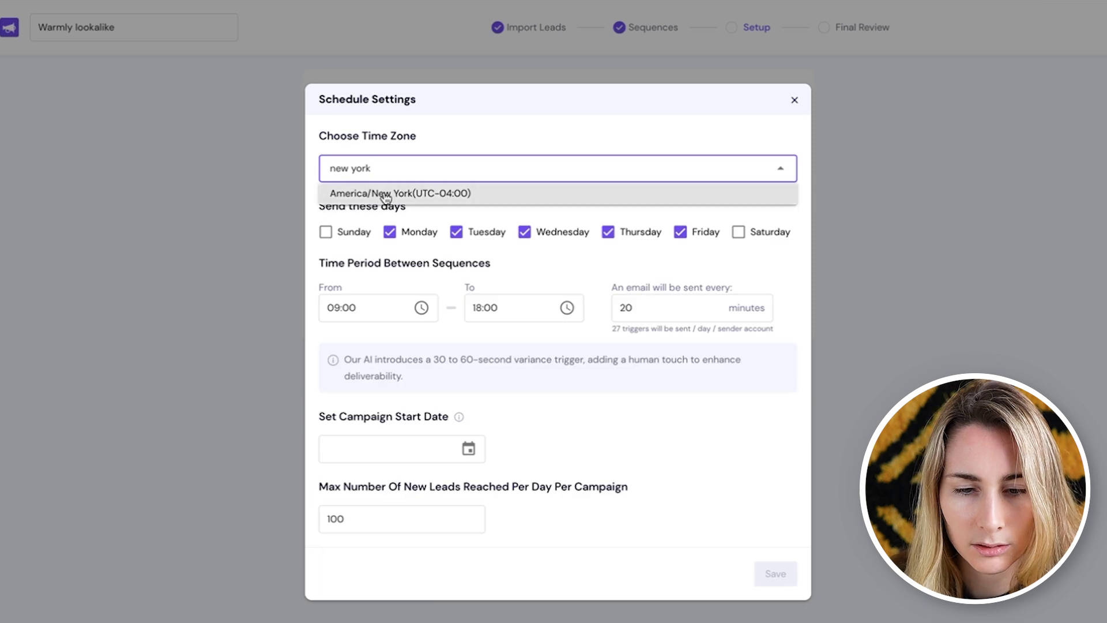
key("Return")
left_click(471, 448)
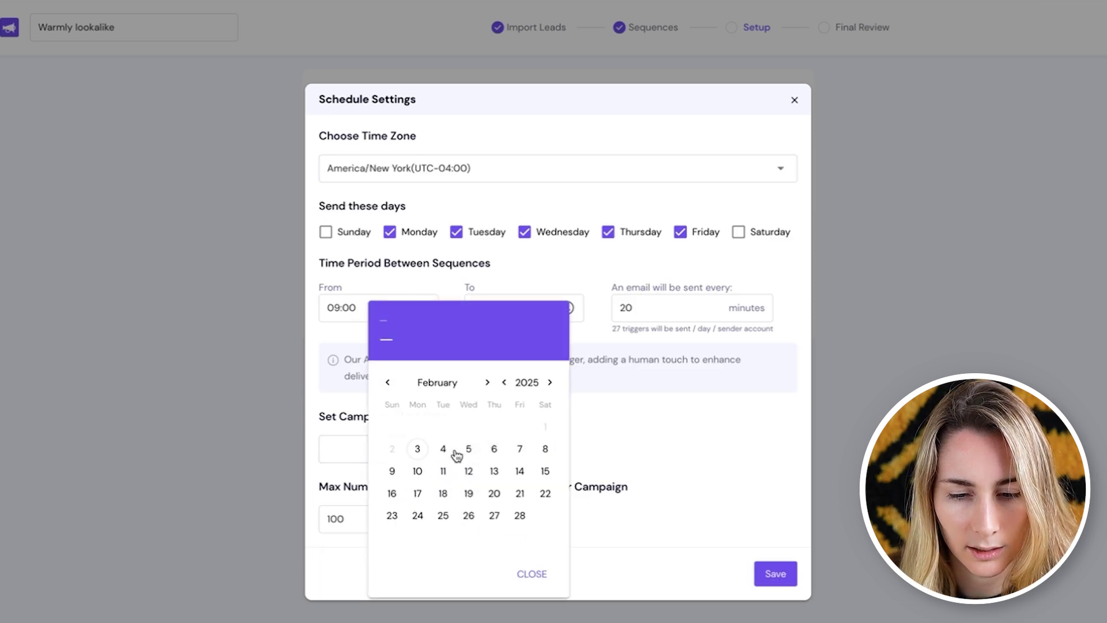
left_click(442, 449)
left_click(775, 573)
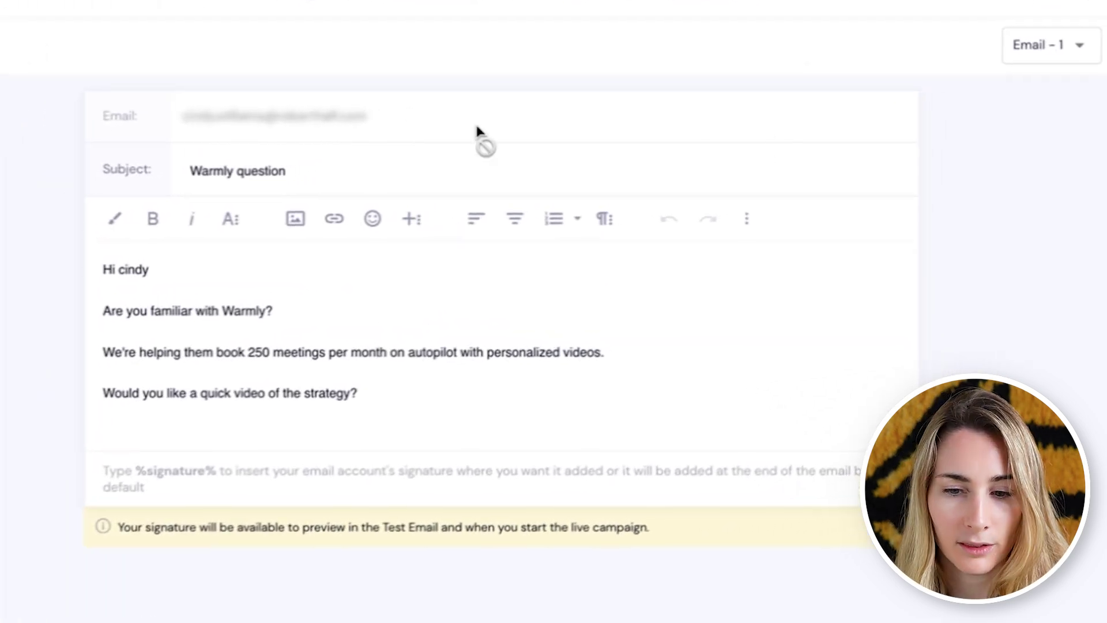
Switch the Final Review preview to Email - 2 to see each lead's personalized video
left_click(1076, 45)
left_click(1047, 104)
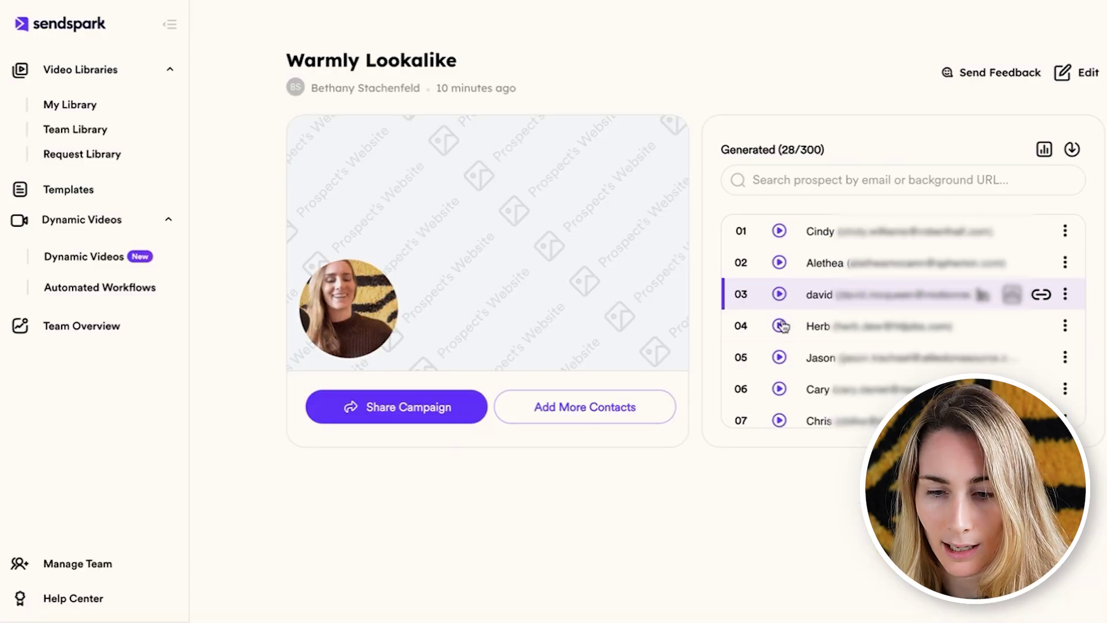
Scroll through Sendspark's generated videos, then save and schedule the Smartlead campaign
scroll(779, 340, "down", 8)
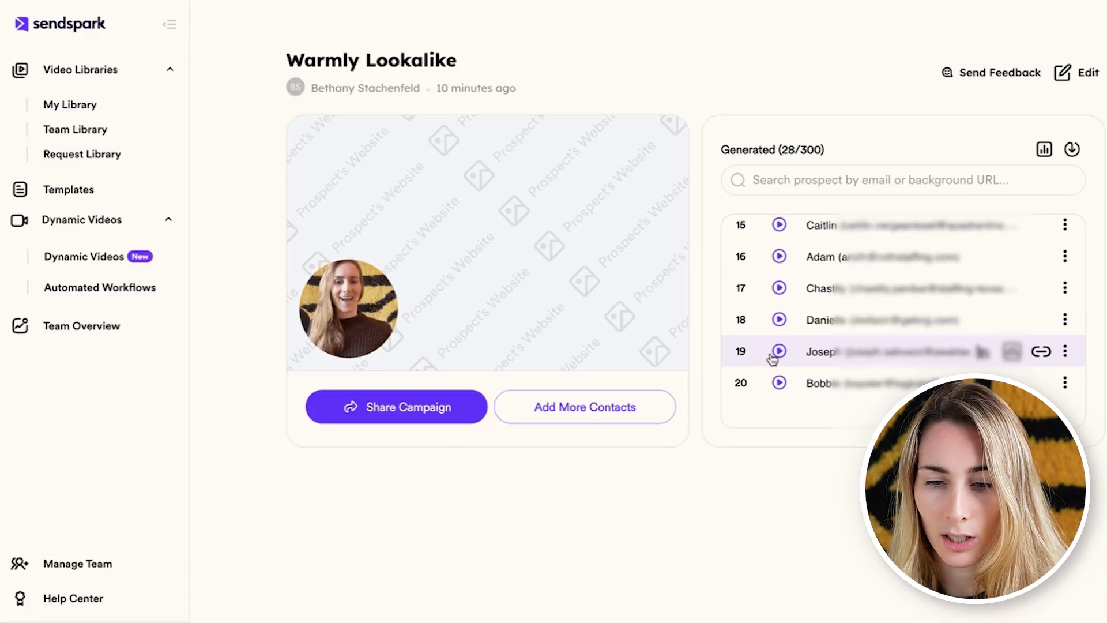
scroll(773, 359, "down", 5)
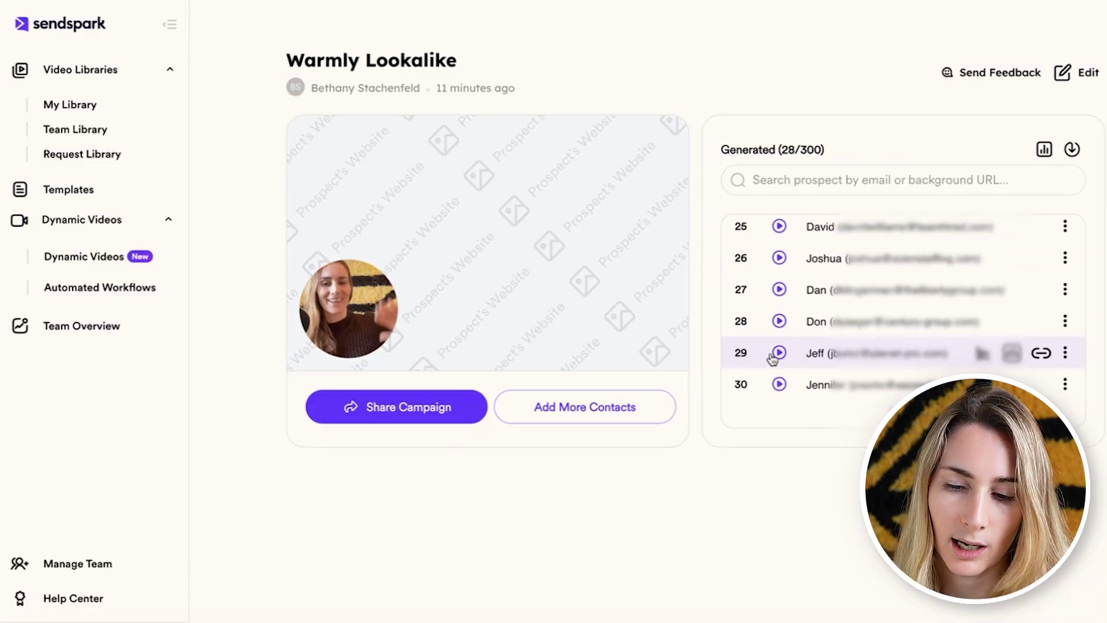
scroll(773, 359, "up", 12)
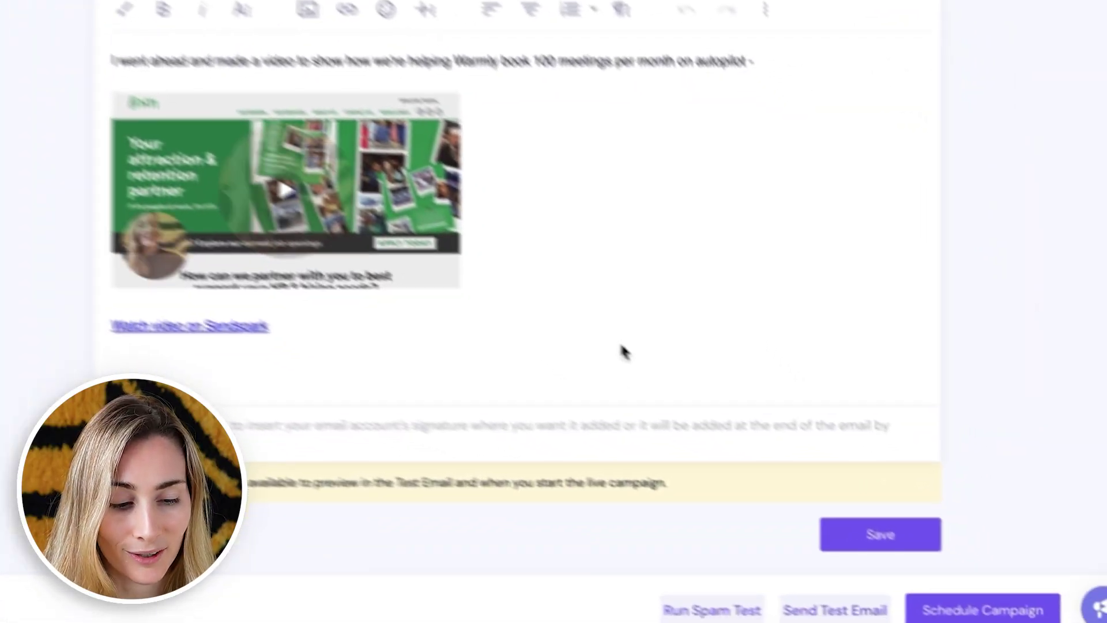
left_click(865, 525)
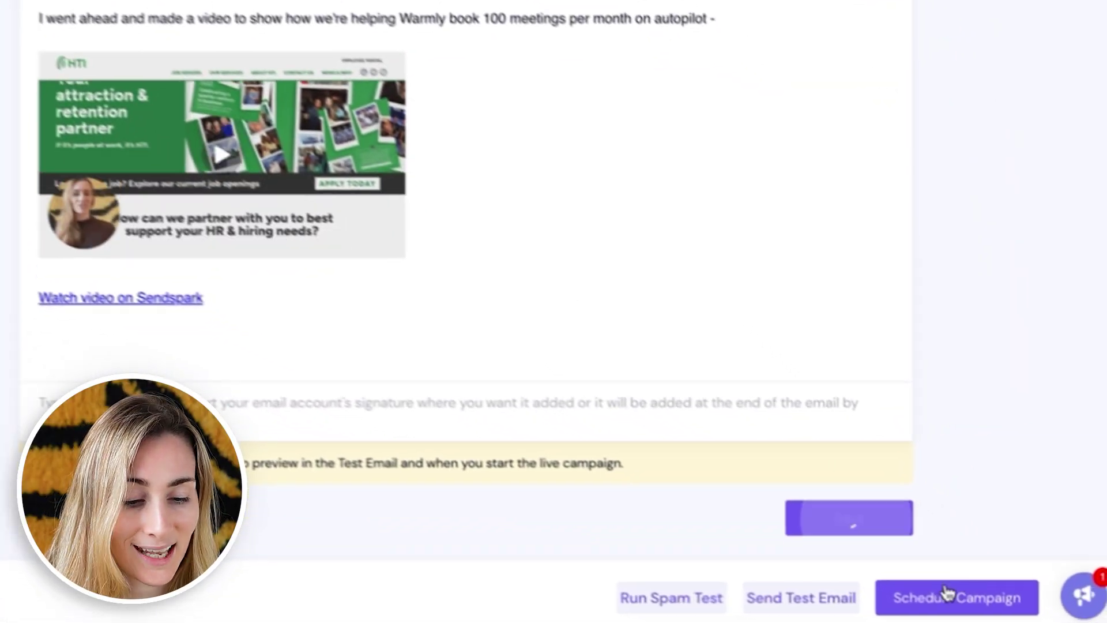
left_click(931, 588)
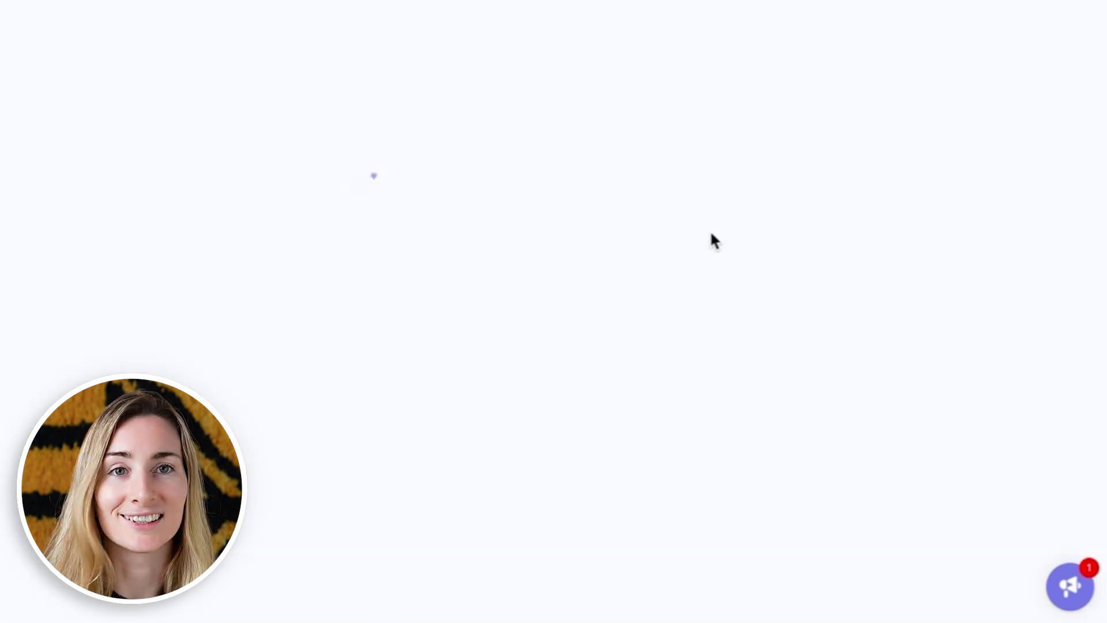